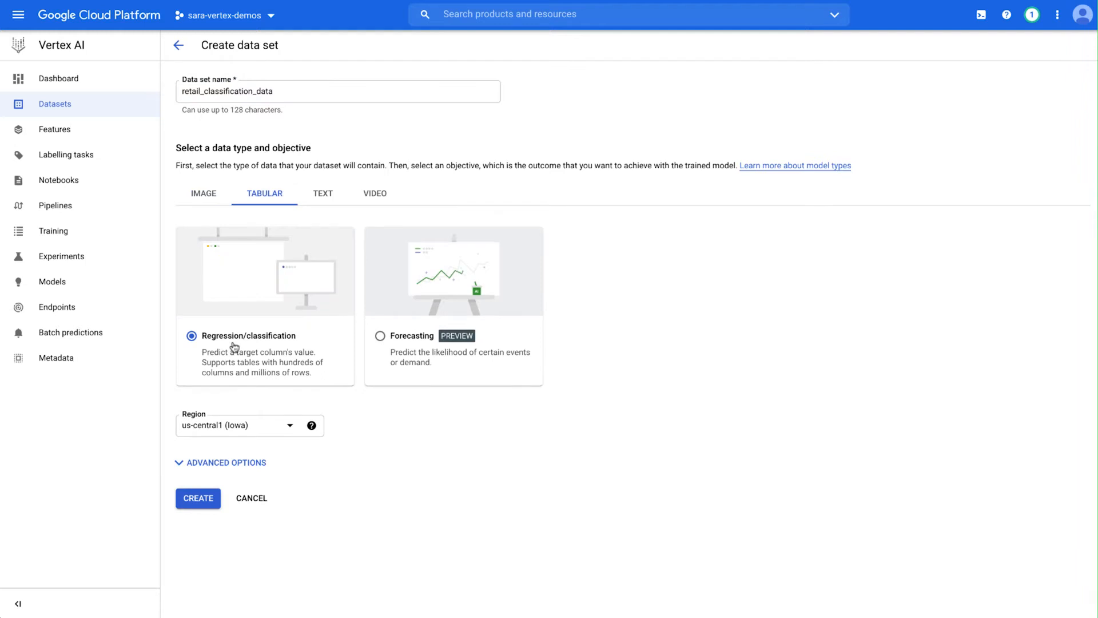
Step: Create the tabular regression/classification data set retail_classification_data in us-central1 and choose a BigQuery table or view as its source
left_click(197, 498)
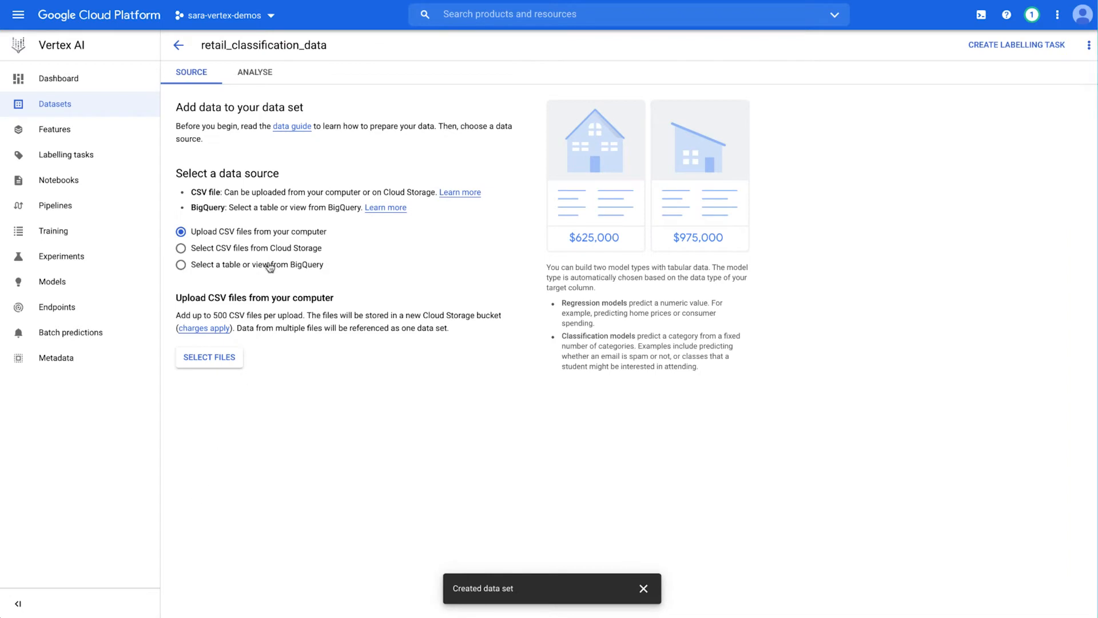
left_click(269, 266)
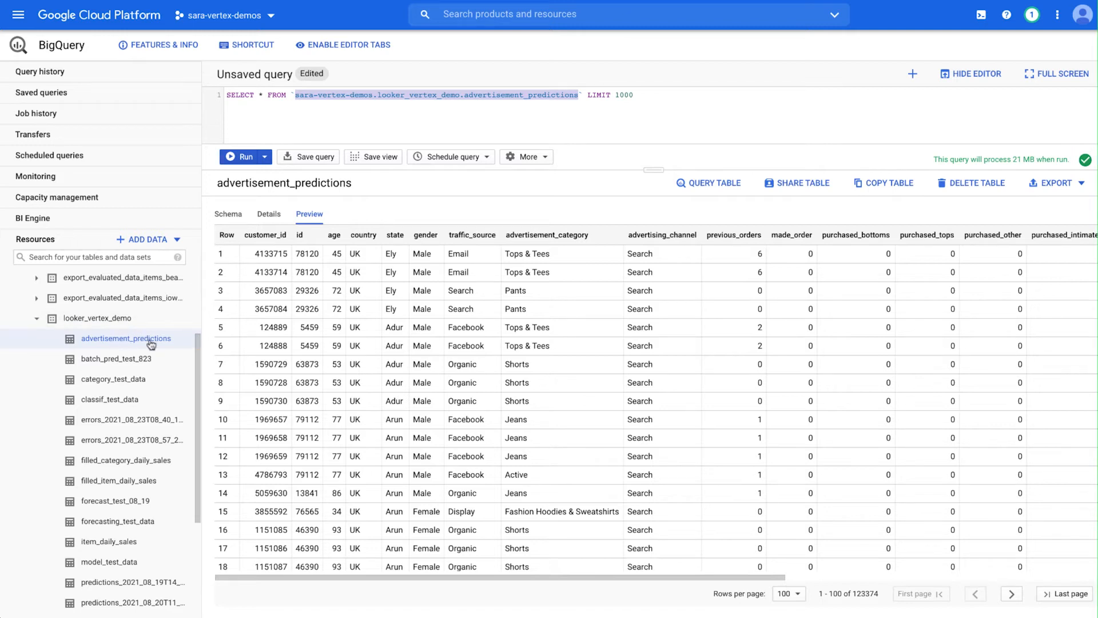
Step: Switch to BigQuery and review the schema and row preview of the advertisement_predictions table
left_click(221, 216)
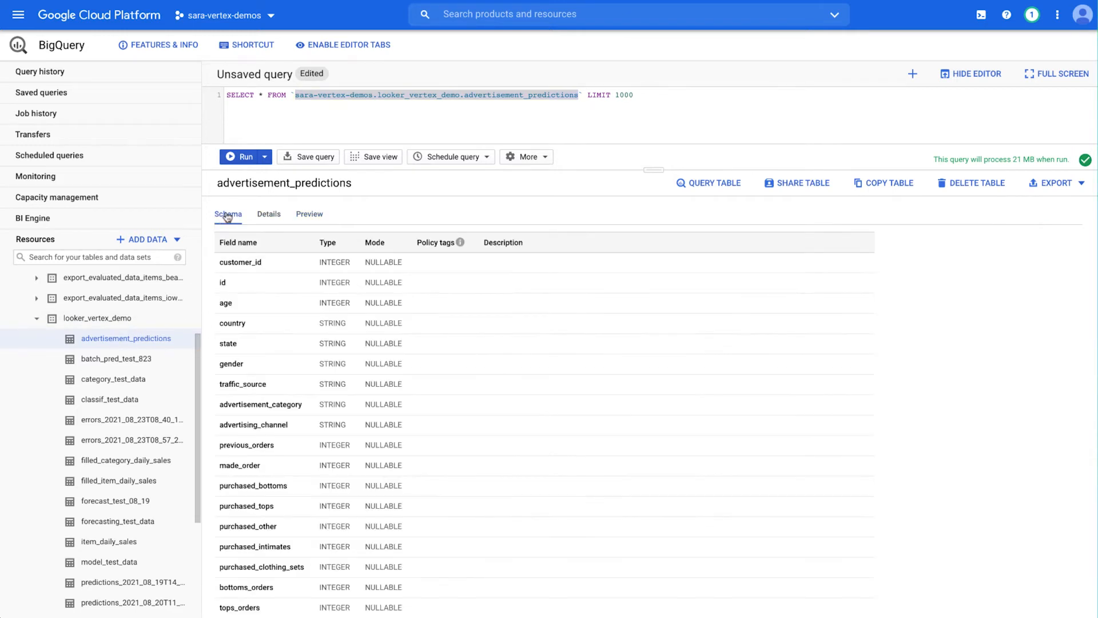
left_click(312, 216)
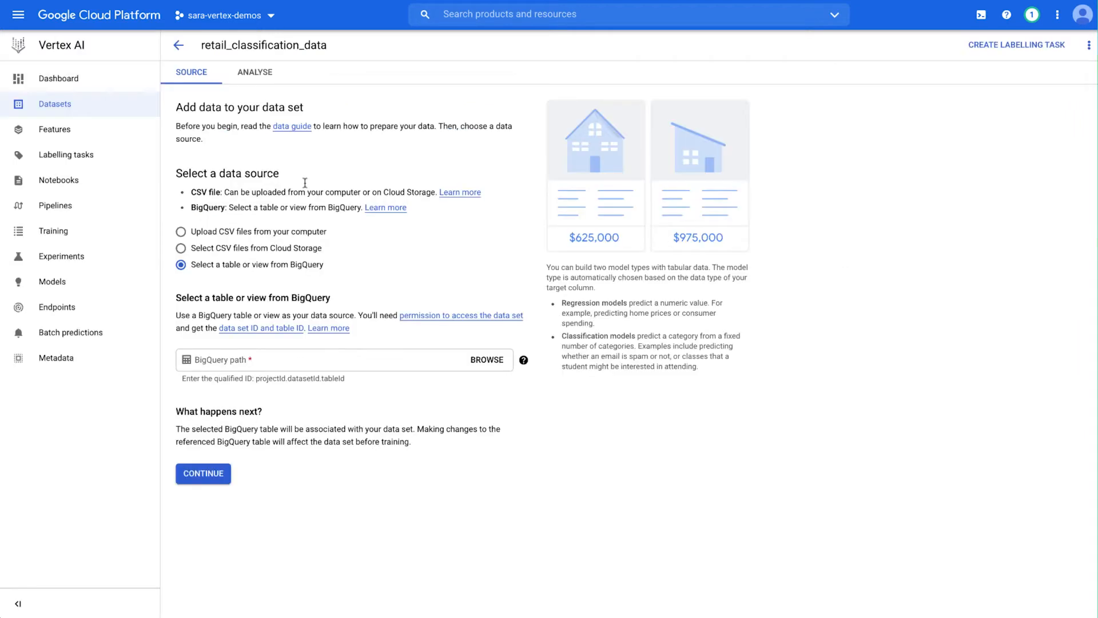
Step: Return to Vertex AI and connect the data set to the BigQuery table sara-vertex-demos.looker_vertex_demo.advertisement_predictions
left_click(306, 354)
type("sara-vertex-demos.looker_vertex_demo.advertisement_predictions")
left_click(269, 414)
left_click(219, 479)
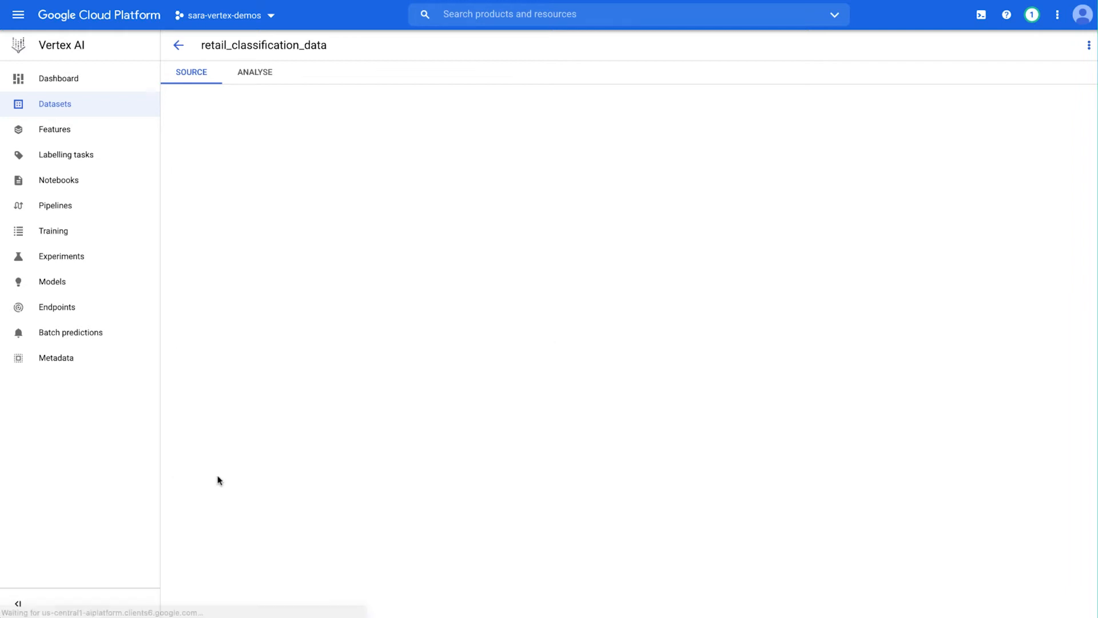
Step: Set up a new AutoML classification model on retail_classification_data with made_order as the target column
left_click(921, 203)
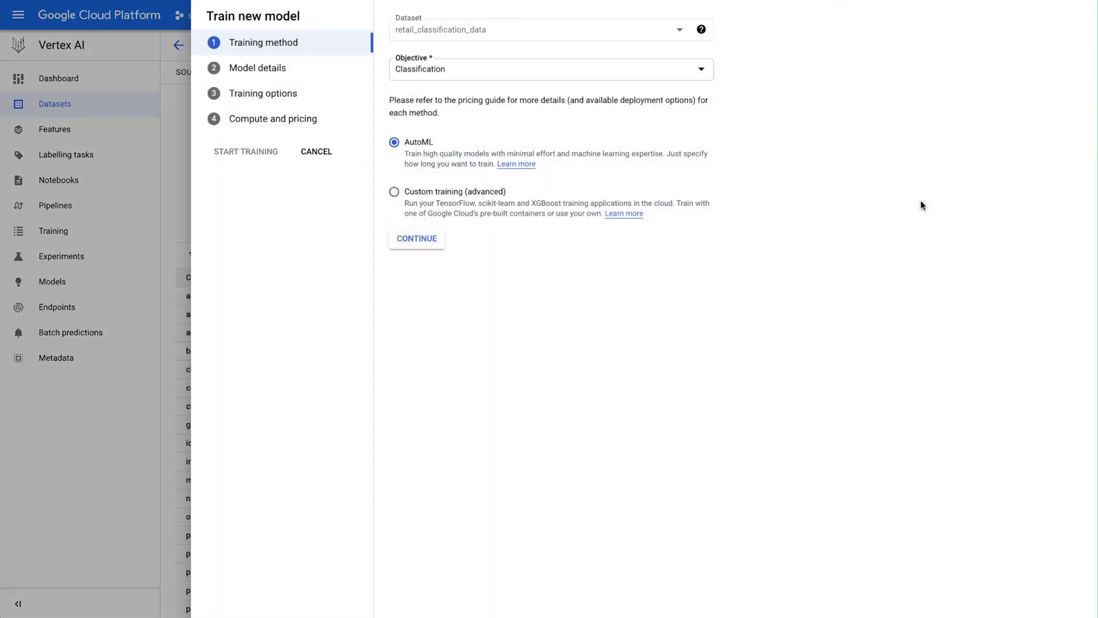
left_click(418, 243)
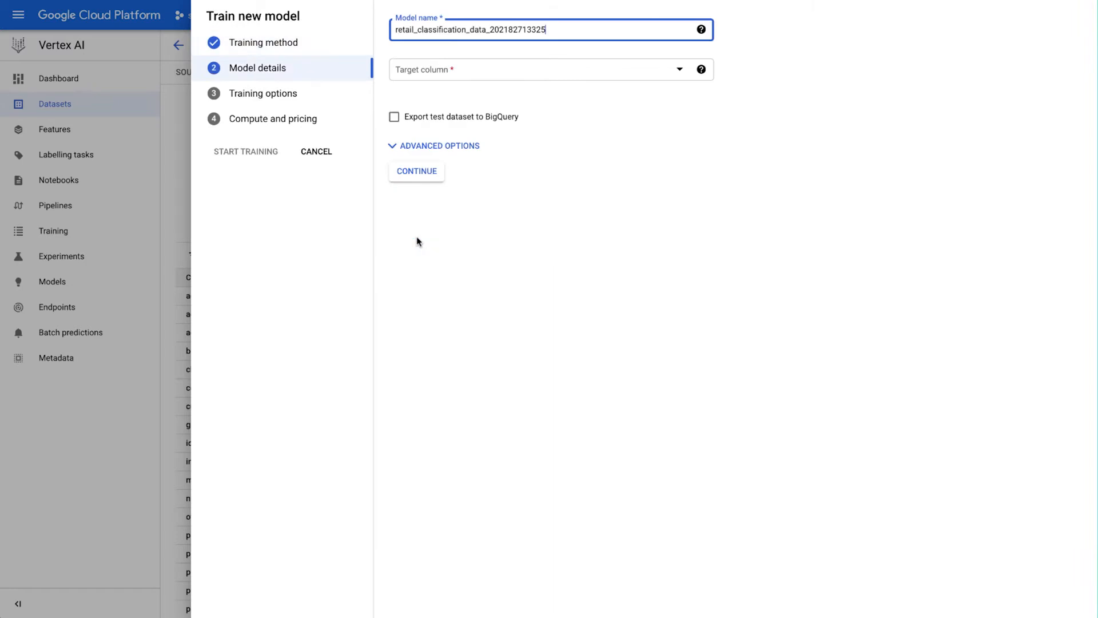
left_click(474, 79)
scroll(503, 167, "down", 3)
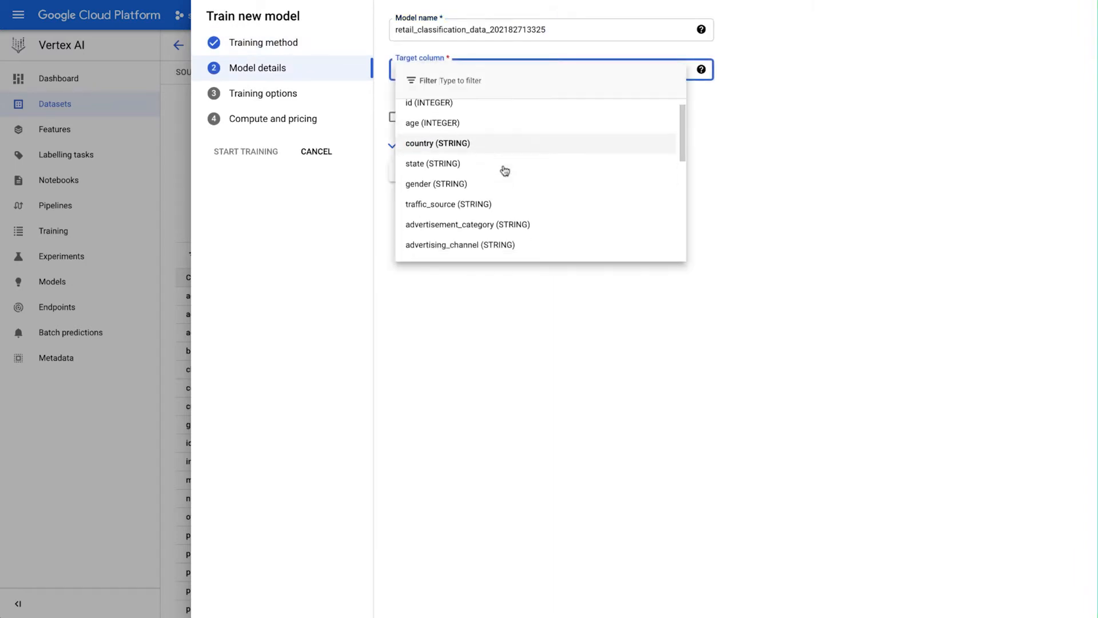
left_click(481, 184)
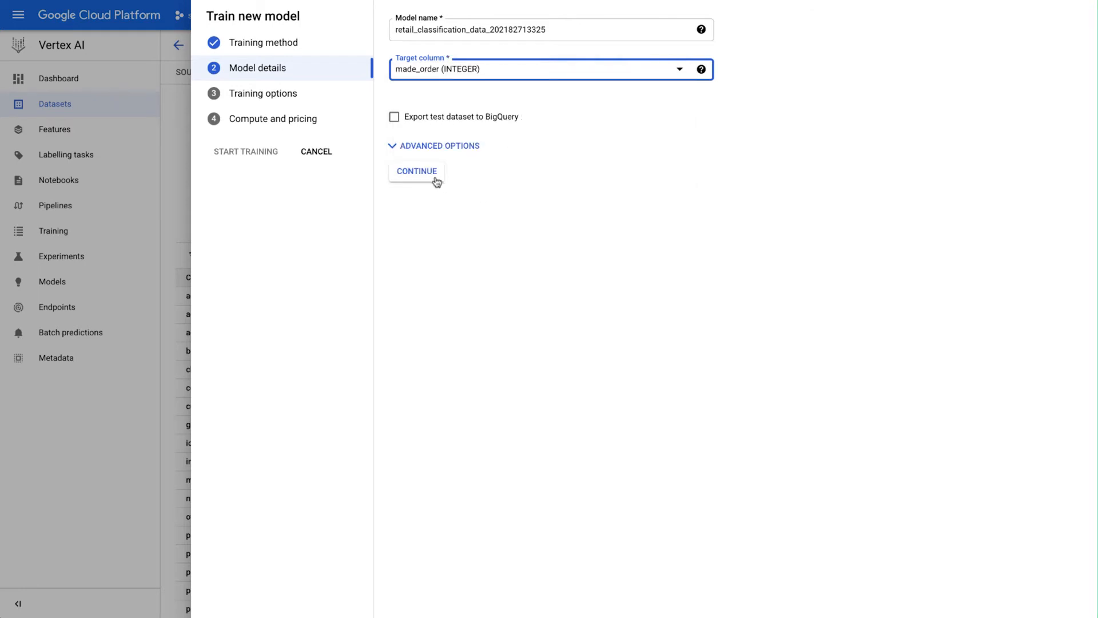
left_click(417, 172)
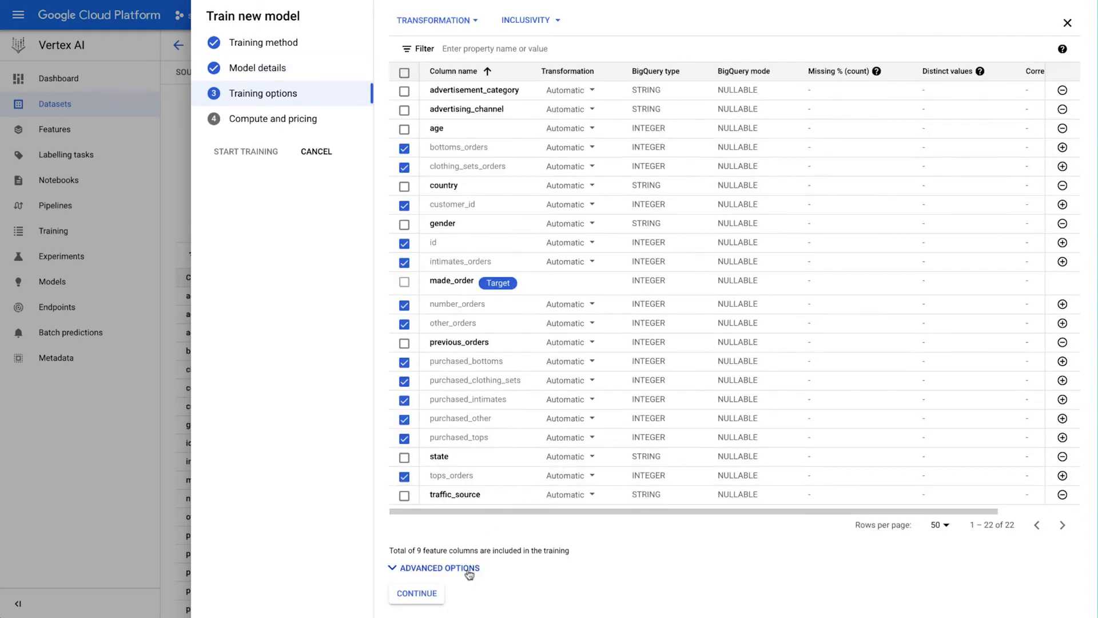
Step: Set the optimization objective in the training options to AUC PRC
left_click(469, 569)
scroll(543, 495, "down", 5)
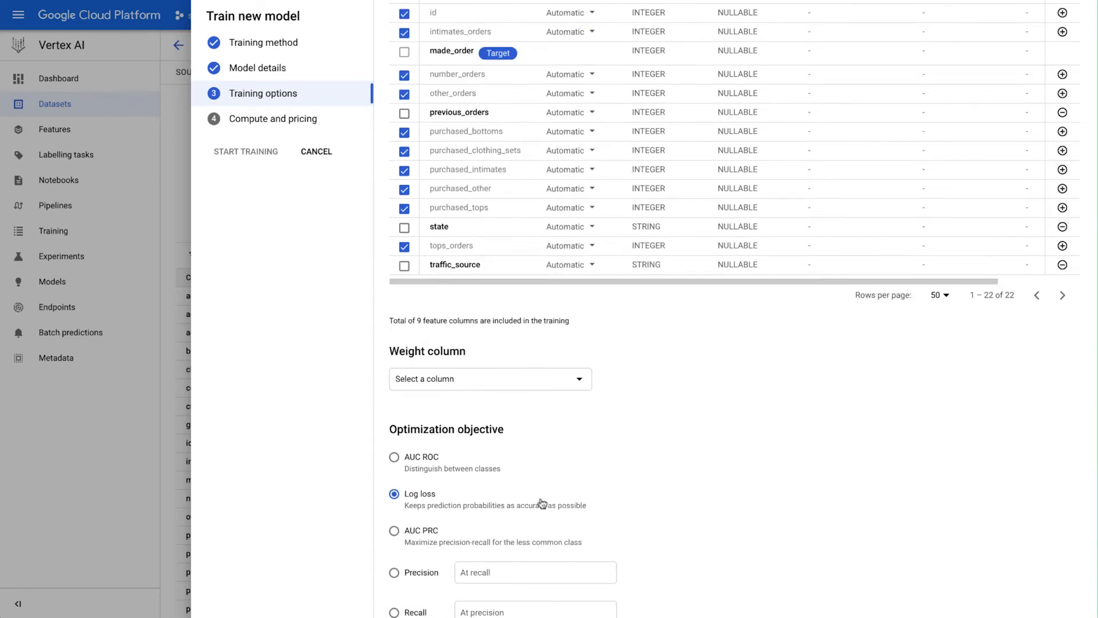
scroll(541, 493, "down", 1)
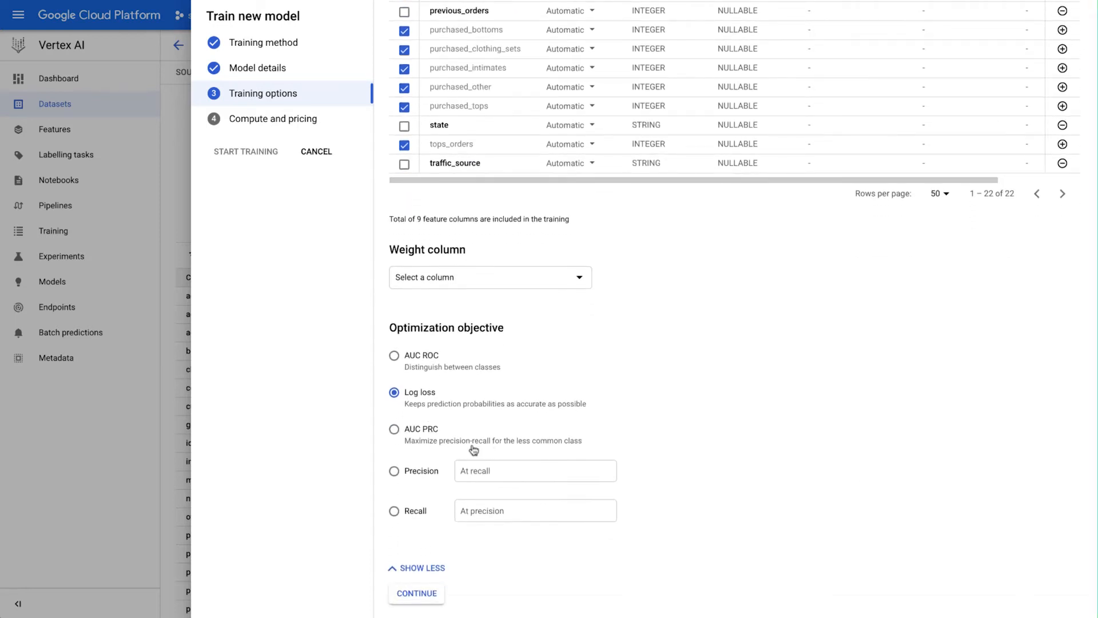
left_click(429, 441)
Step: Inspect the statistics and value distribution of the made_order target column
scroll(429, 440, "up", 2)
scroll(513, 353, "up", 3)
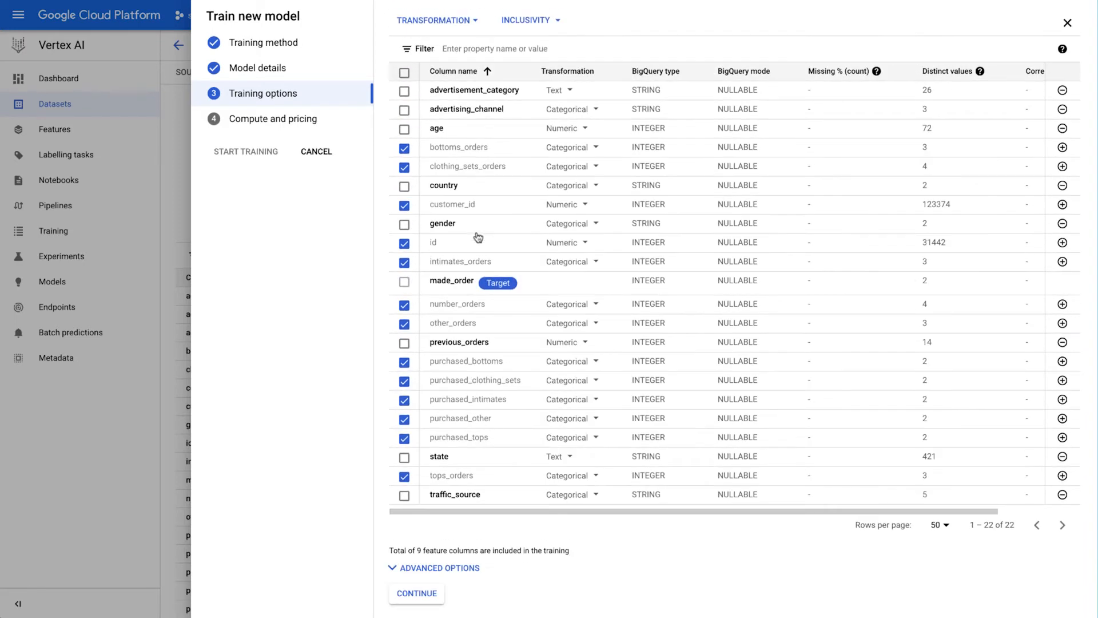
left_click(458, 284)
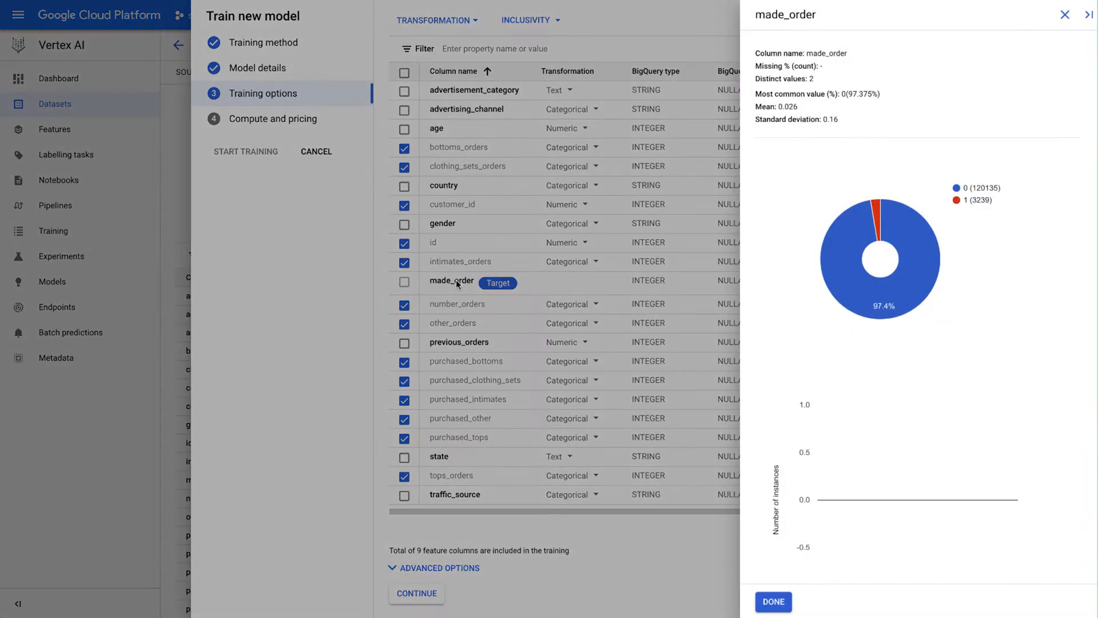
mouse_move(890, 303)
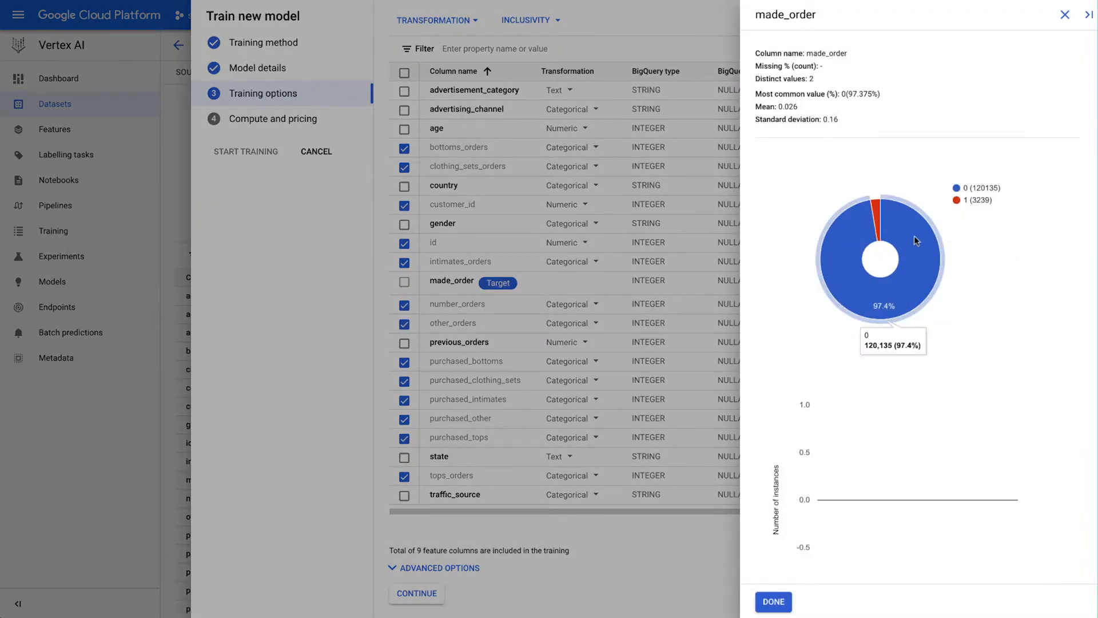
mouse_move(879, 217)
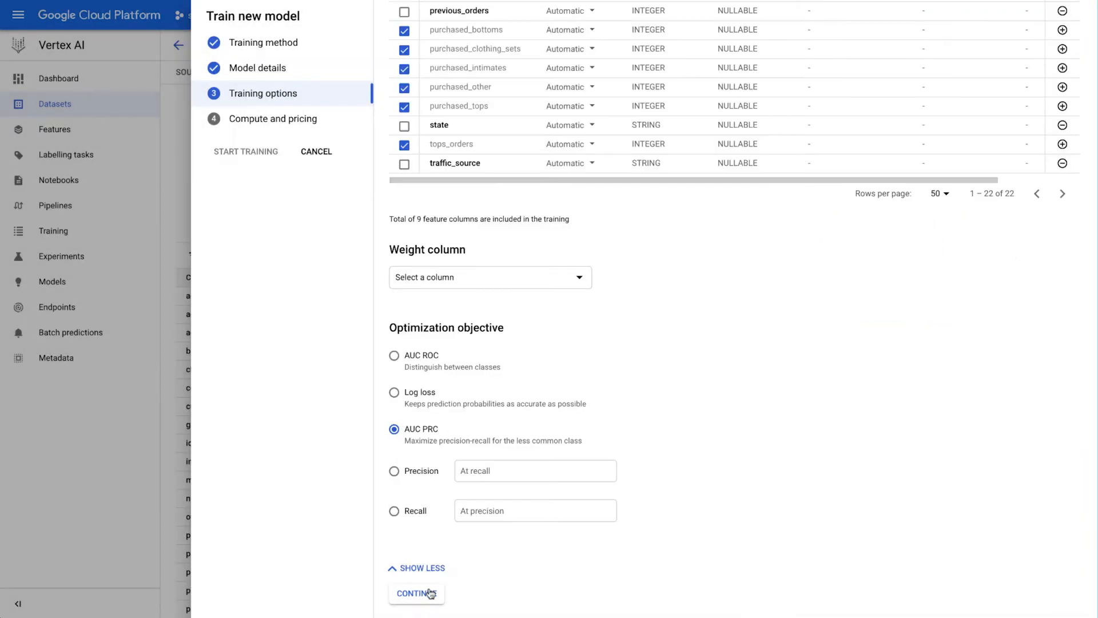
Step: Accept the training options and start training the classification model
left_click(426, 592)
left_click(267, 153)
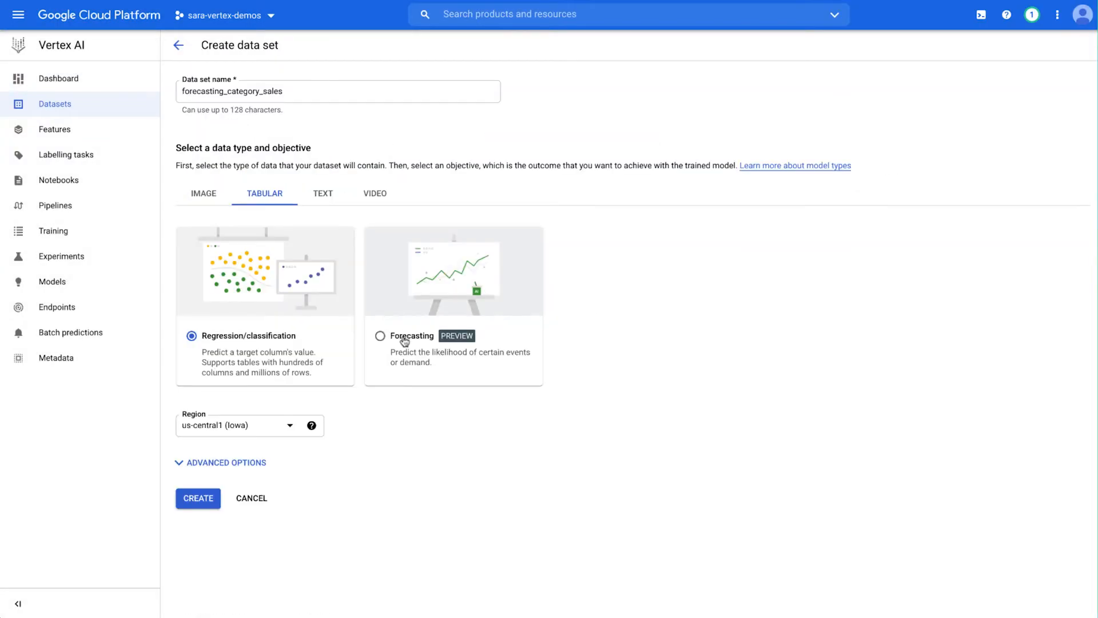
Step: Create the Forecasting data set forecasting_category_sales and connect it to the BigQuery table sara-vertex-demos.looker_vertex_demo.filled_category_daily_sales
left_click(404, 341)
left_click(199, 470)
left_click(287, 267)
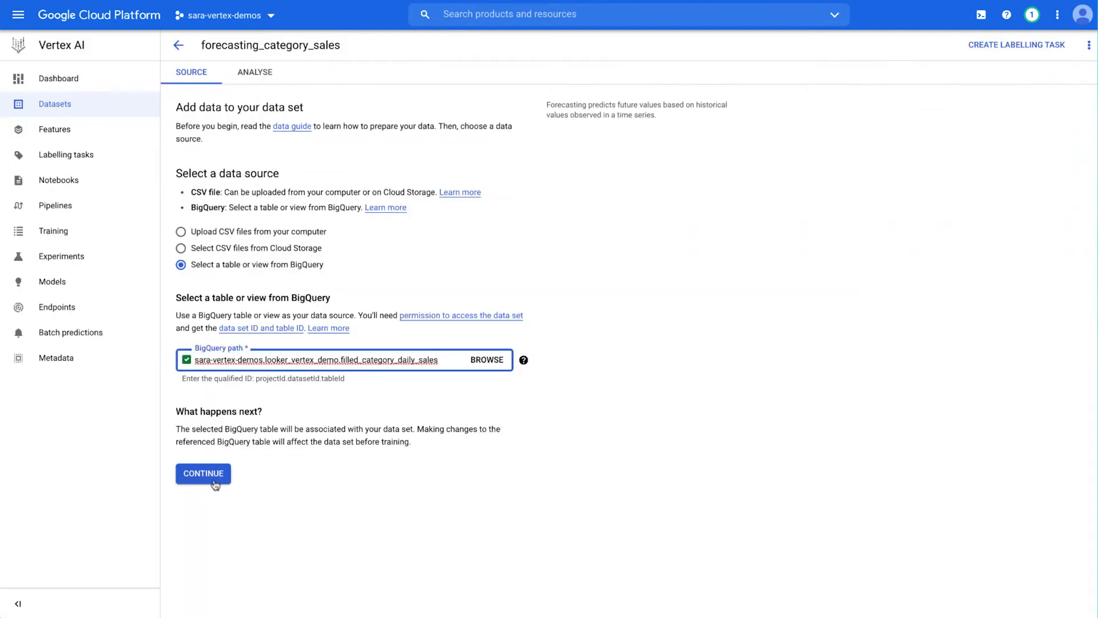
left_click(214, 483)
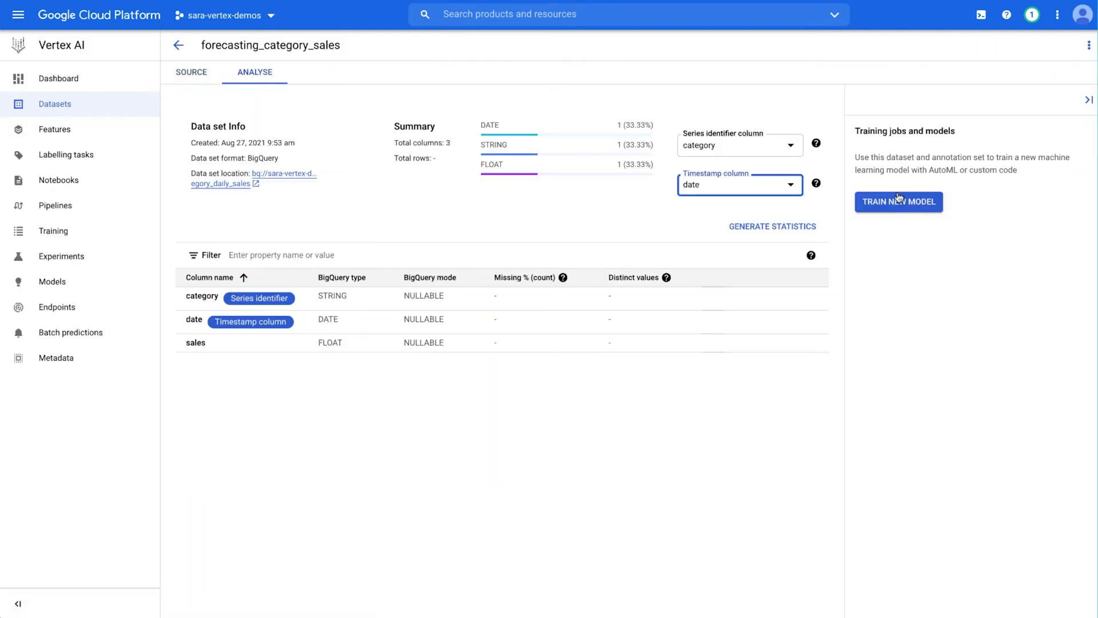
Step: Train a new forecasting model with daily granularity, forecast horizon 7, context window 7, test data export to forecasting_test_predictions and a 1 node hour budget
left_click(899, 204)
left_click(429, 244)
scroll(520, 406, "down", 2)
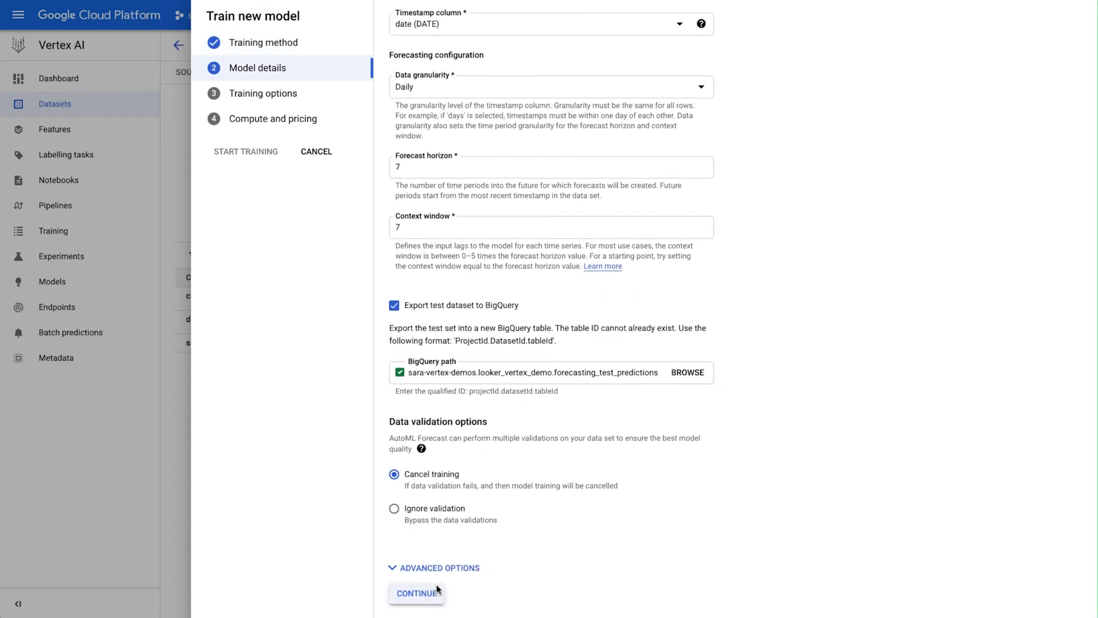
left_click(438, 590)
left_click(434, 336)
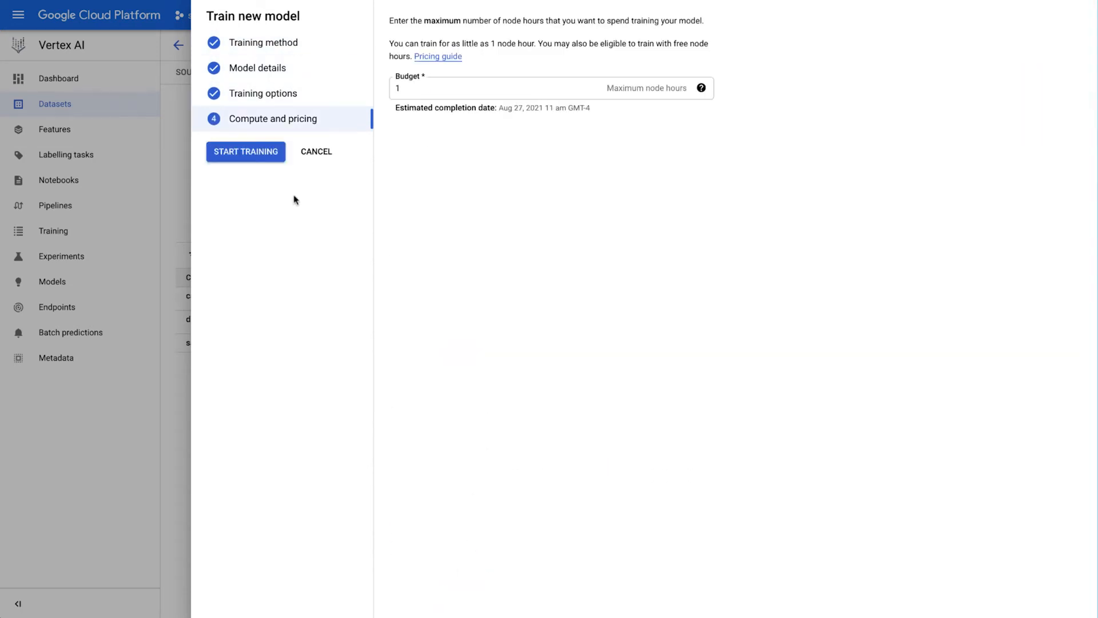
left_click(252, 151)
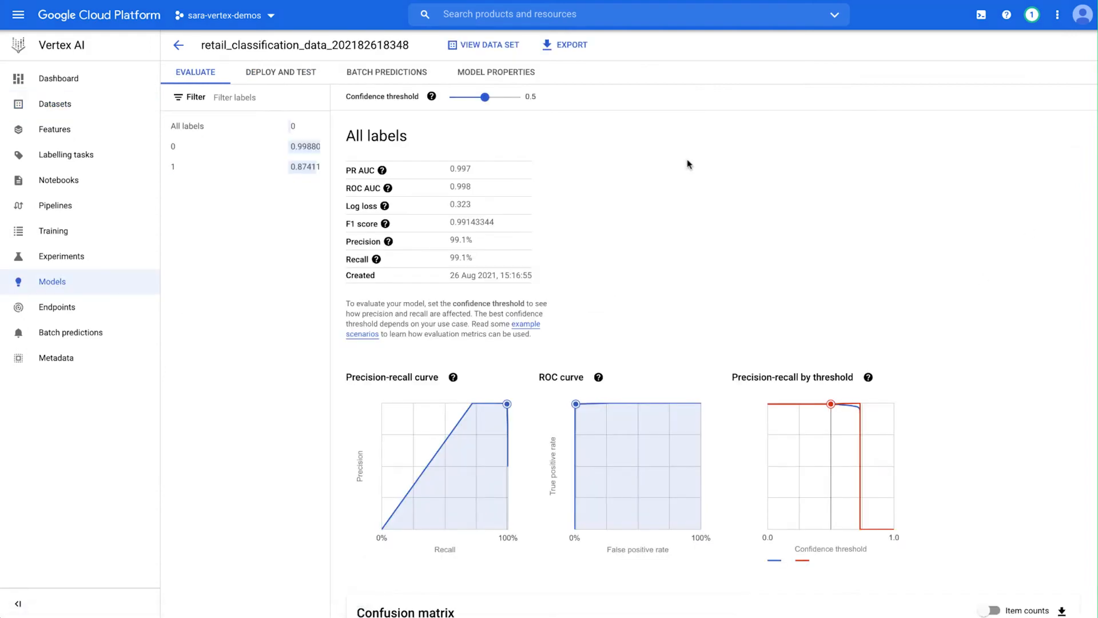
Step: Examine the trained classification model's evaluation curves, confusion matrix and feature importance, including the advertisement_category value
scroll(687, 170, "down", 5)
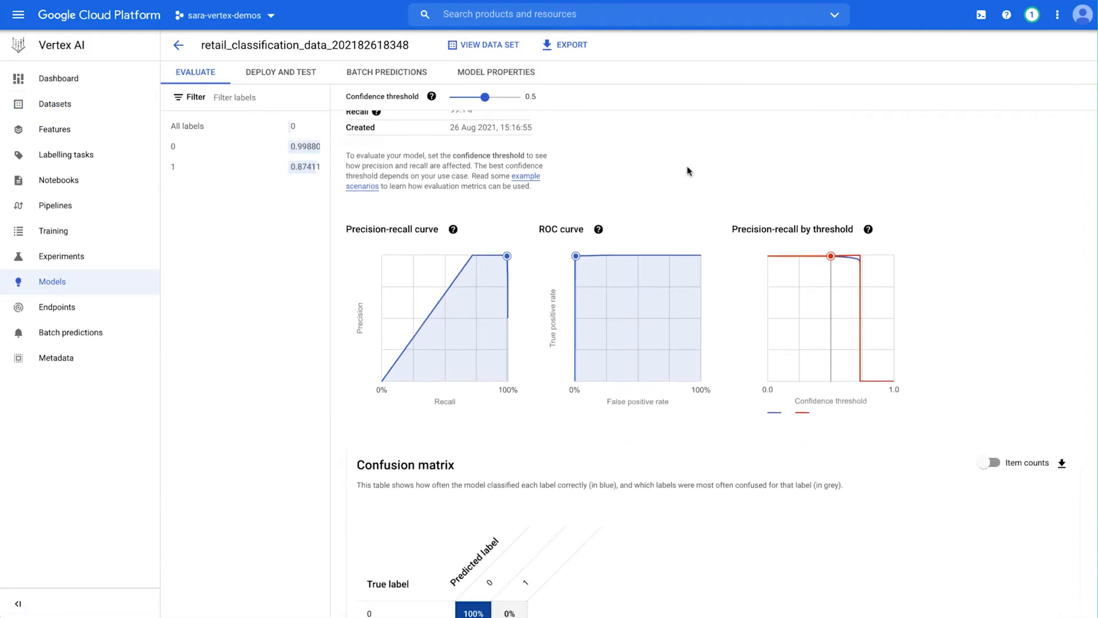
scroll(688, 170, "down", 3)
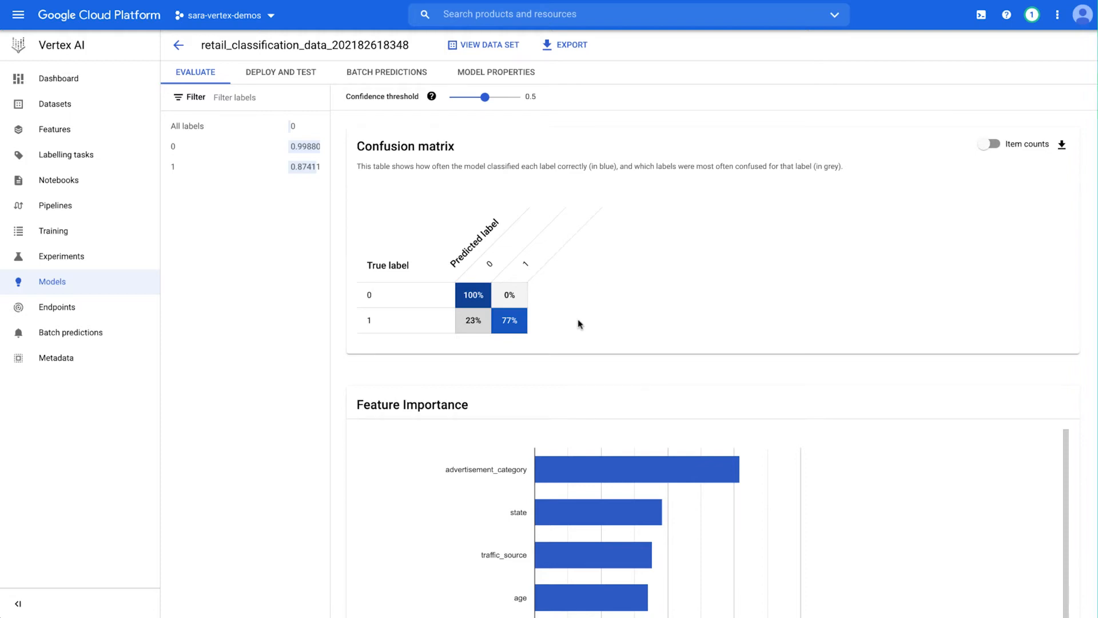
scroll(578, 325, "down", 3)
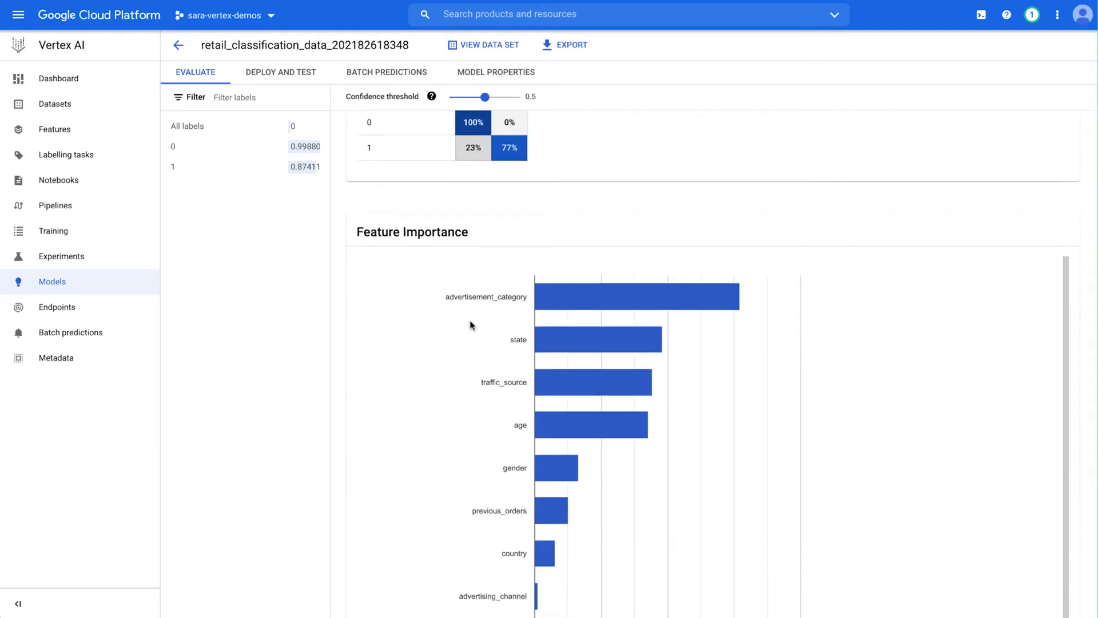
scroll(469, 330, "down", 1)
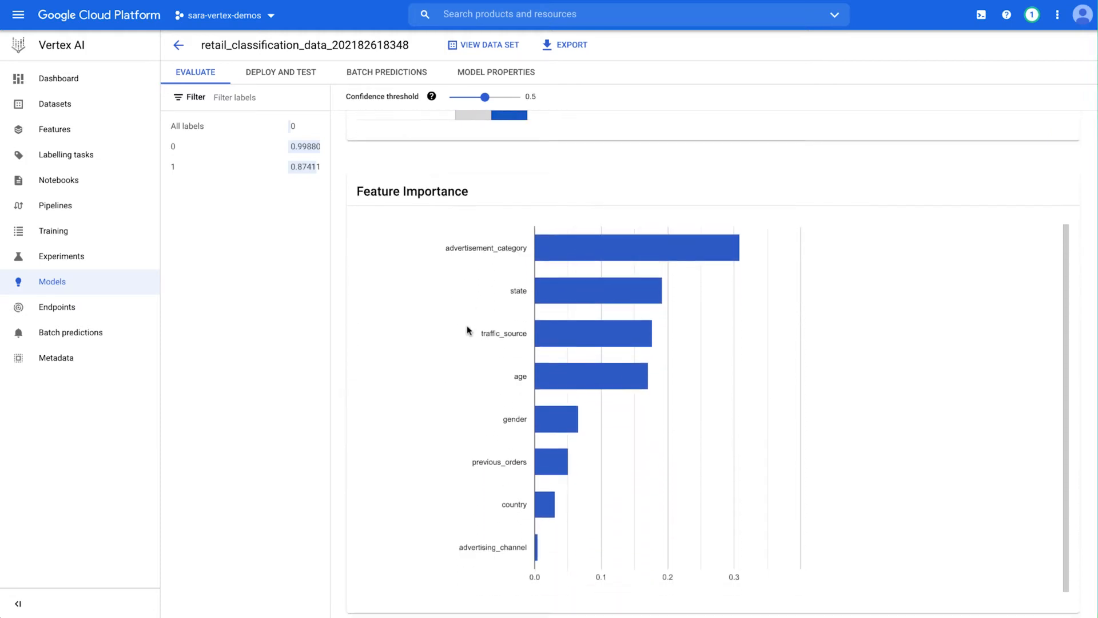
mouse_move(559, 240)
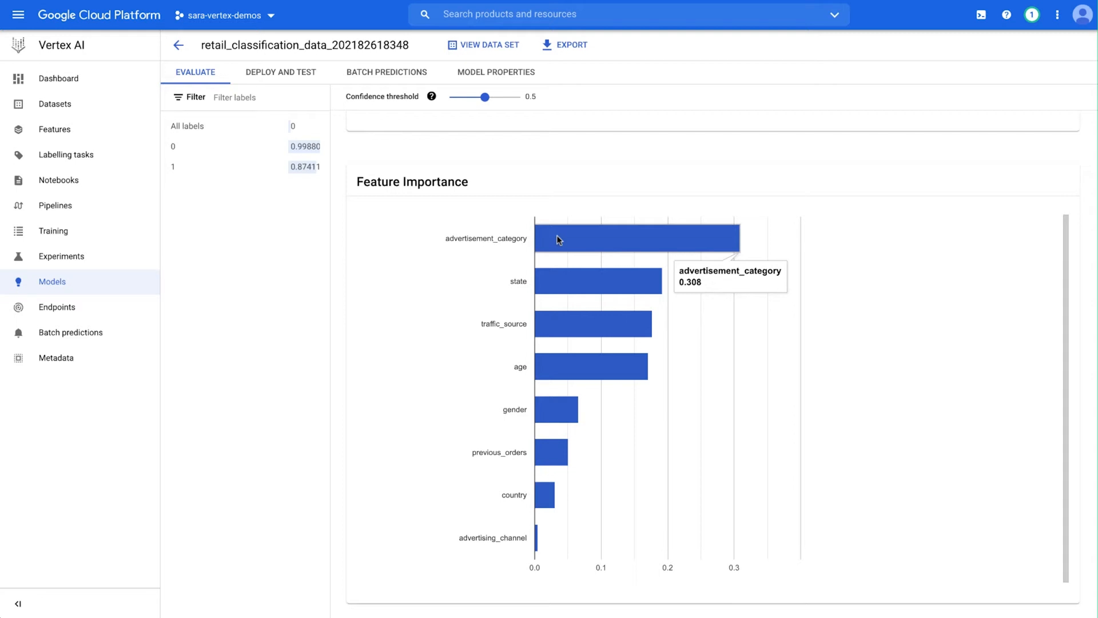
Step: Deploy the classification model to a new endpoint named classif_predict_v1 with standard access
left_click(298, 79)
left_click(225, 372)
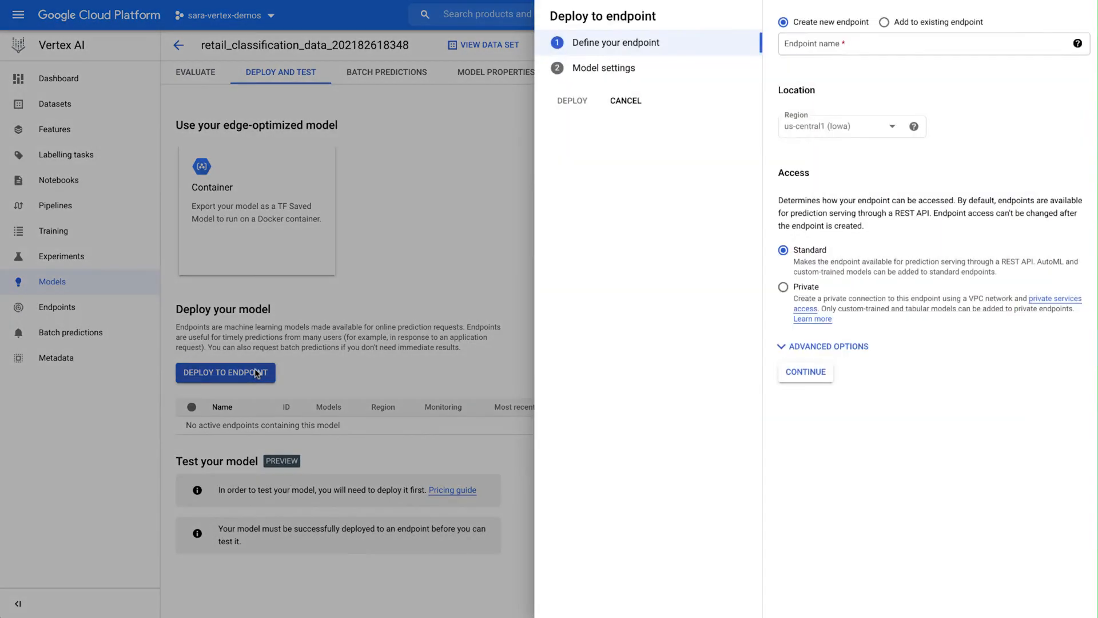
left_click(813, 49)
type("classif_predict_v1")
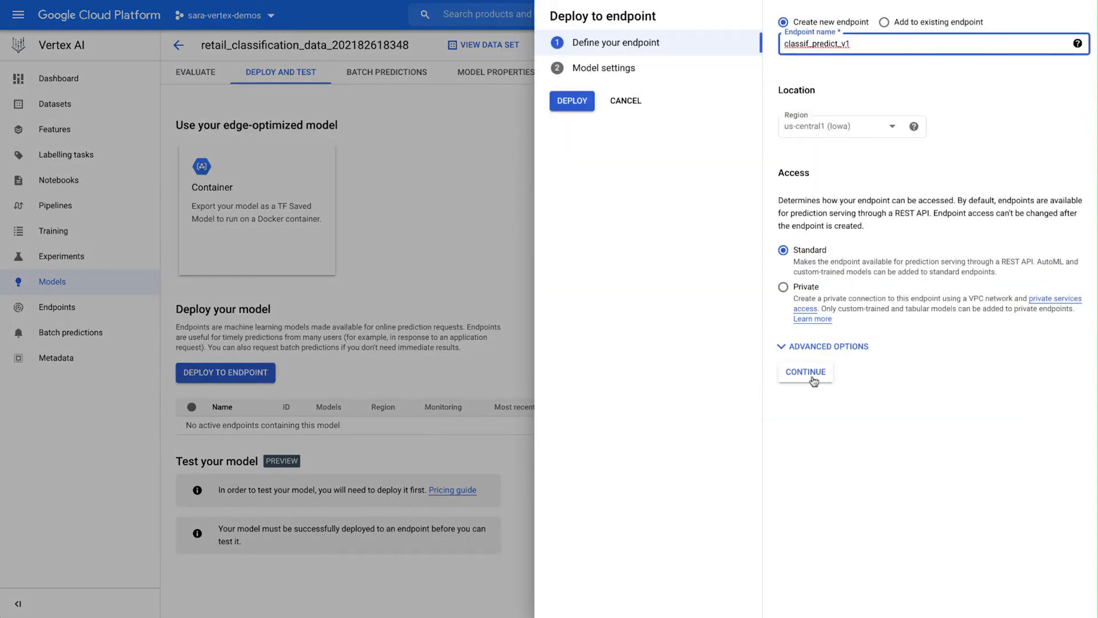
left_click(813, 376)
scroll(838, 380, "down", 3)
left_click(1045, 535)
left_click(572, 101)
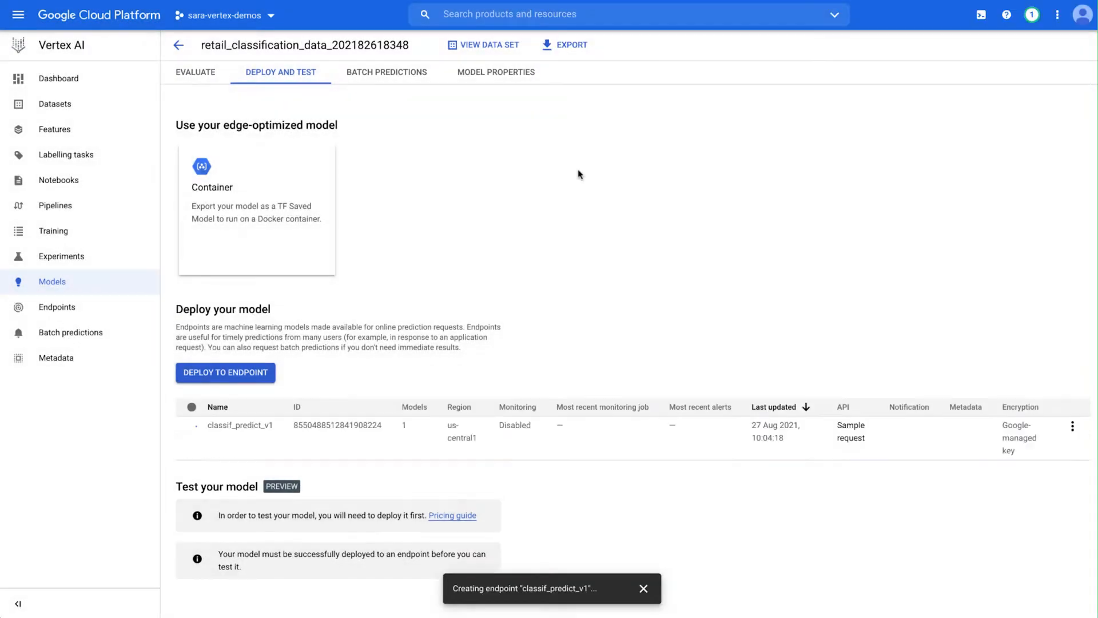
Step: Create the batch prediction classif_batch_pred_8_27 from looker_vertex_demo table classif_test_data, with output to sara-vertex-demos.looker_vertex_demo and feature importance generated
left_click(400, 83)
left_click(262, 204)
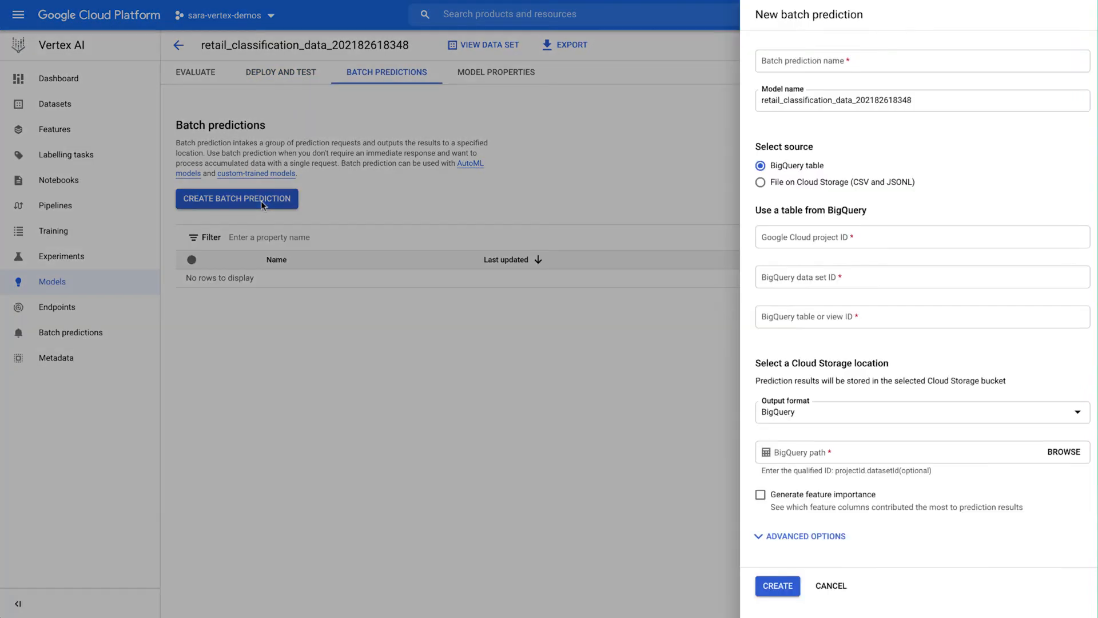
left_click(812, 60)
type("classif_batch_pred_8_27")
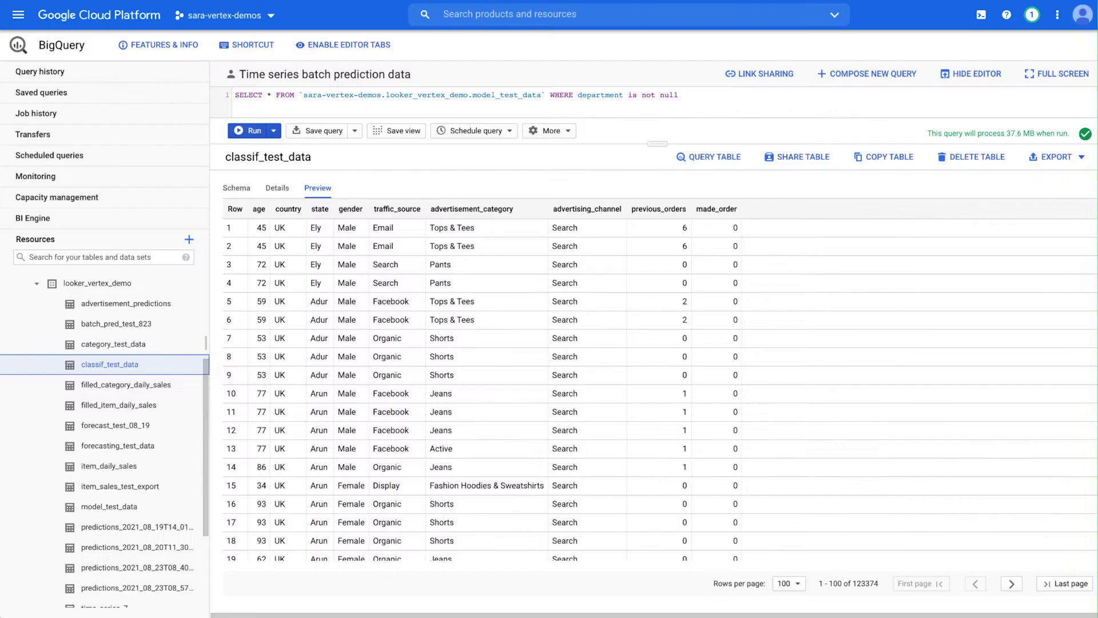
left_click(852, 450)
type("sara-vertex-demos.looker_vertex_demo")
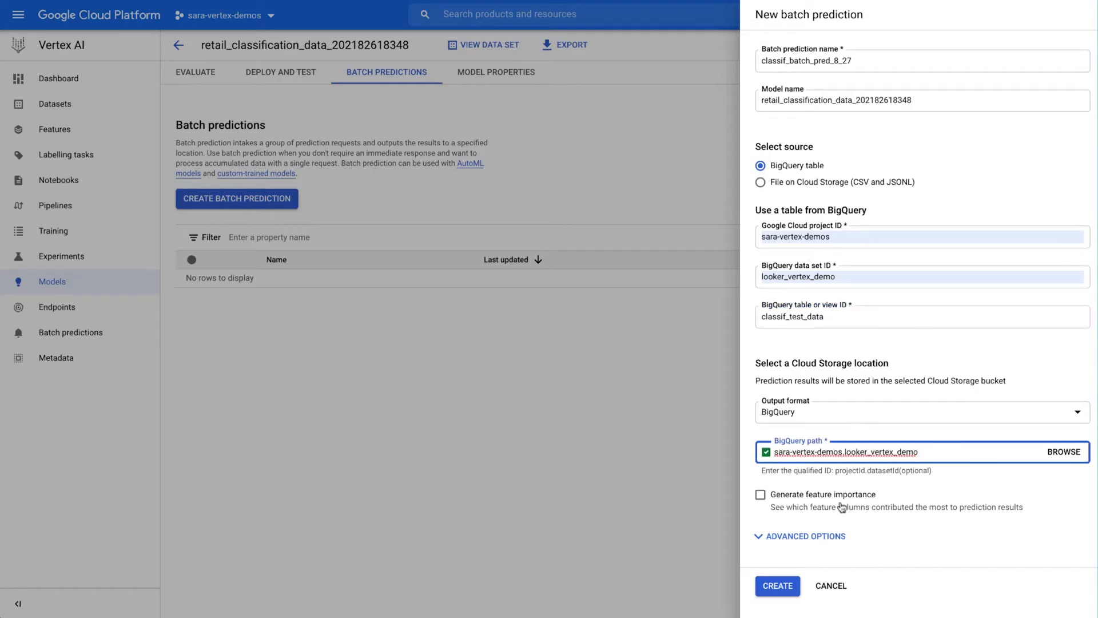
left_click(840, 503)
left_click(777, 585)
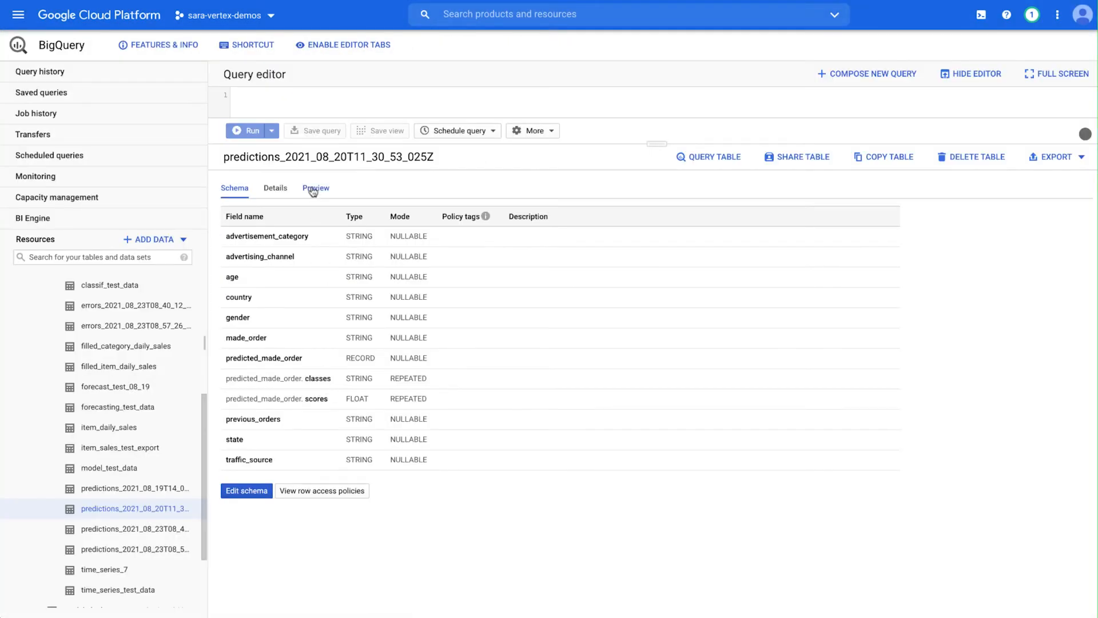
Step: Switch to BigQuery and preview the rows of the predictions_2021_08_20T11_30_53_025Z table
left_click(312, 190)
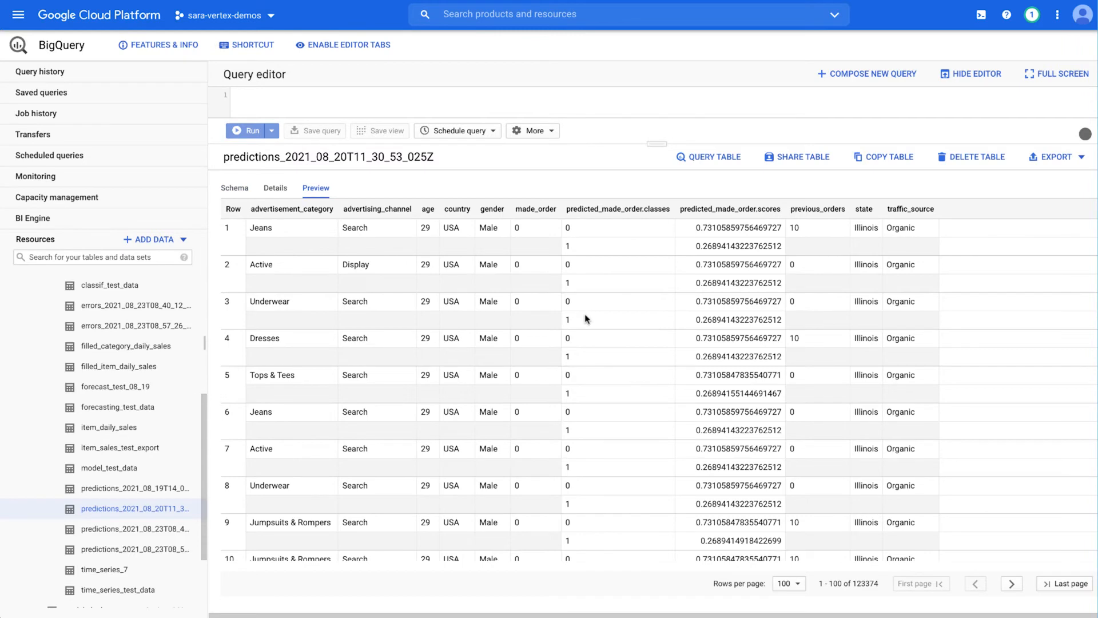
Step: Page through the preview of the classification predictions table to rows 401–500 and examine the predicted_made_order scores for row 404
scroll(585, 318, "down", 3)
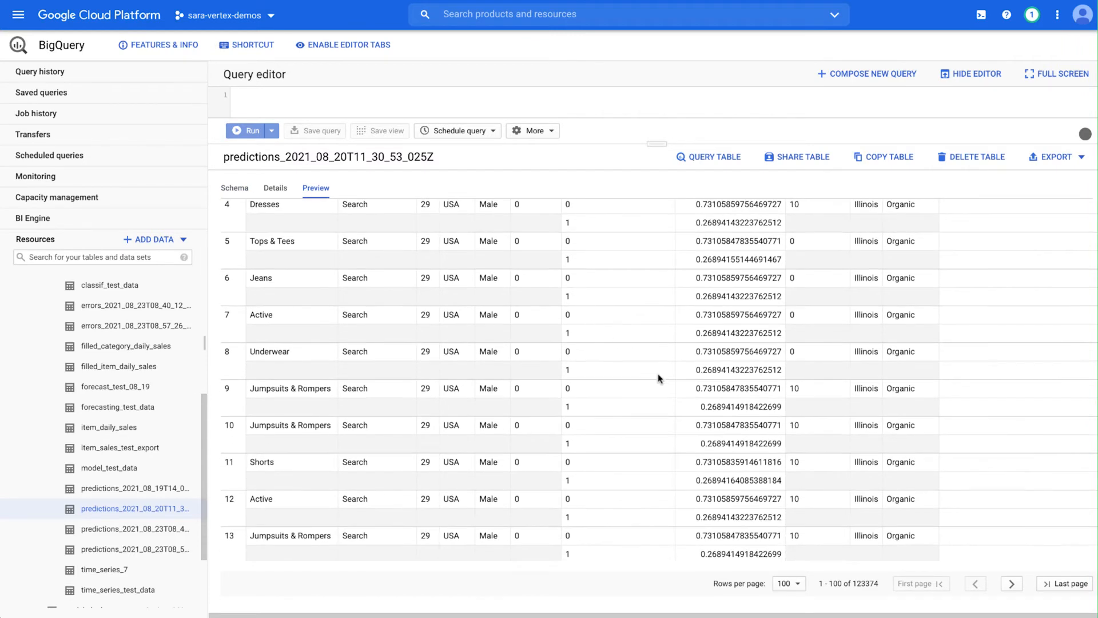
left_click(1011, 583)
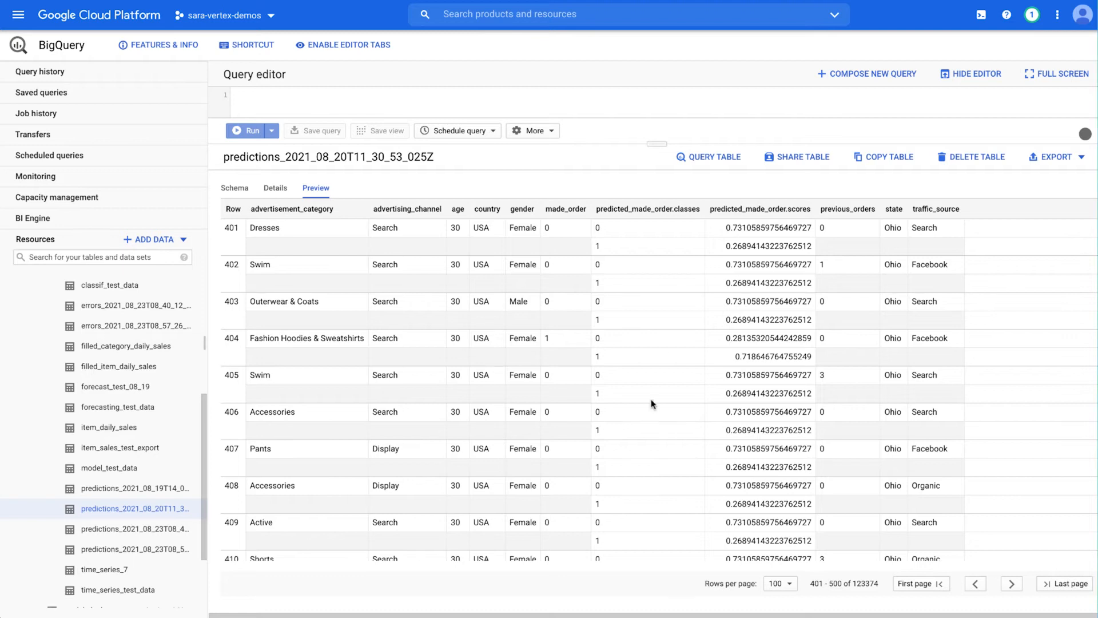
left_click_drag(735, 358, 771, 359)
left_click(771, 358)
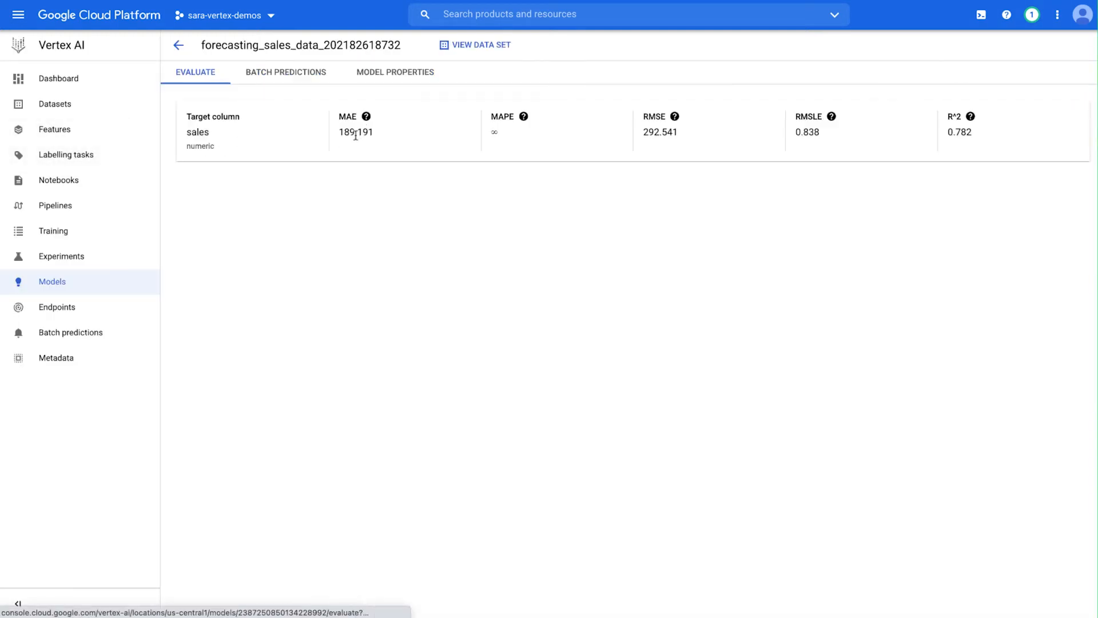
Step: Read the R^2 metric explanation in the forecasting model's evaluation, and preview the actual and predicted sales in BigQuery's category_test_data table
left_click(970, 117)
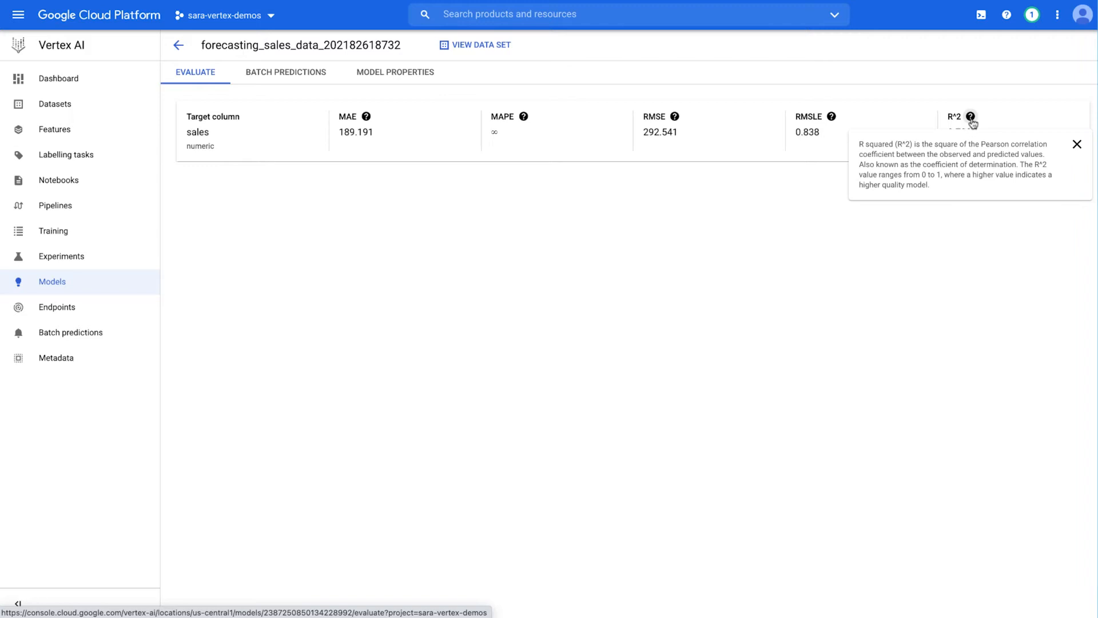
left_click(918, 223)
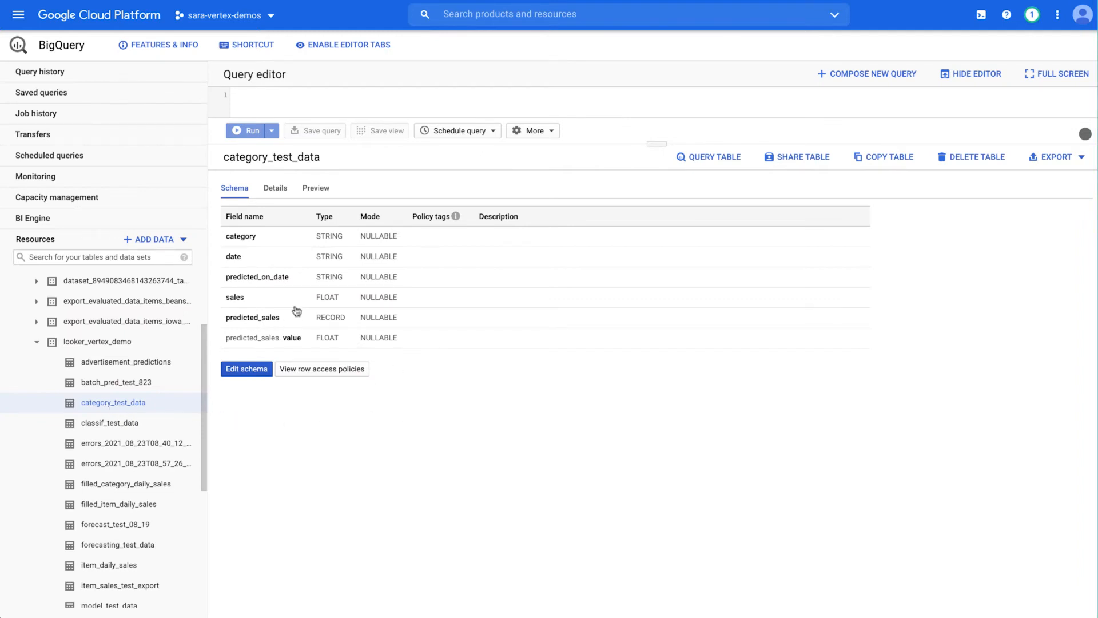
left_click(324, 189)
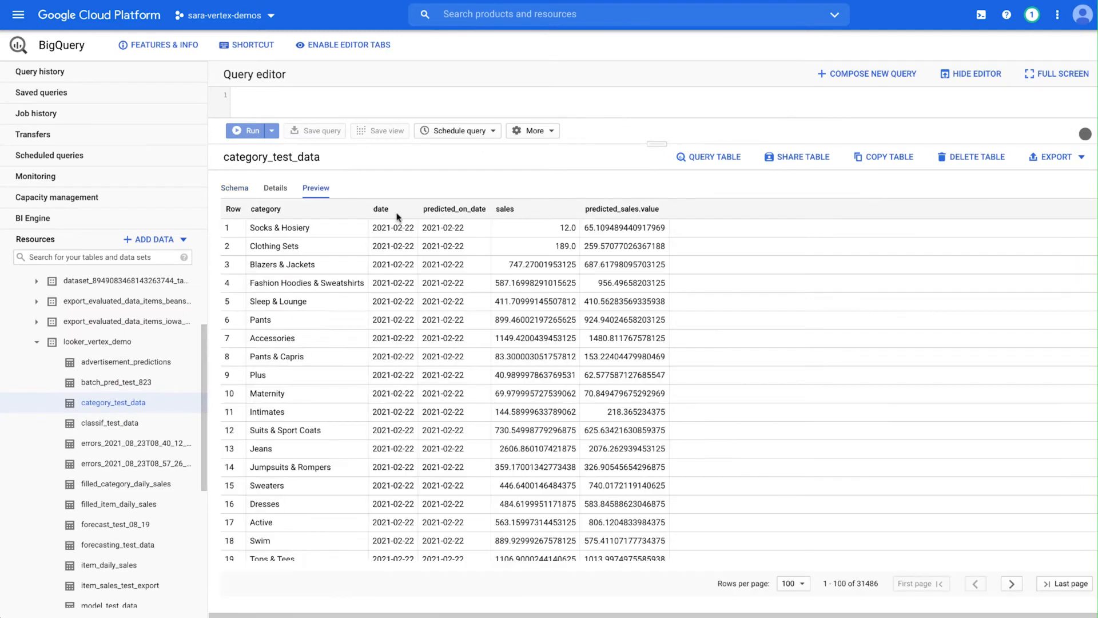
scroll(603, 411, "down", 5)
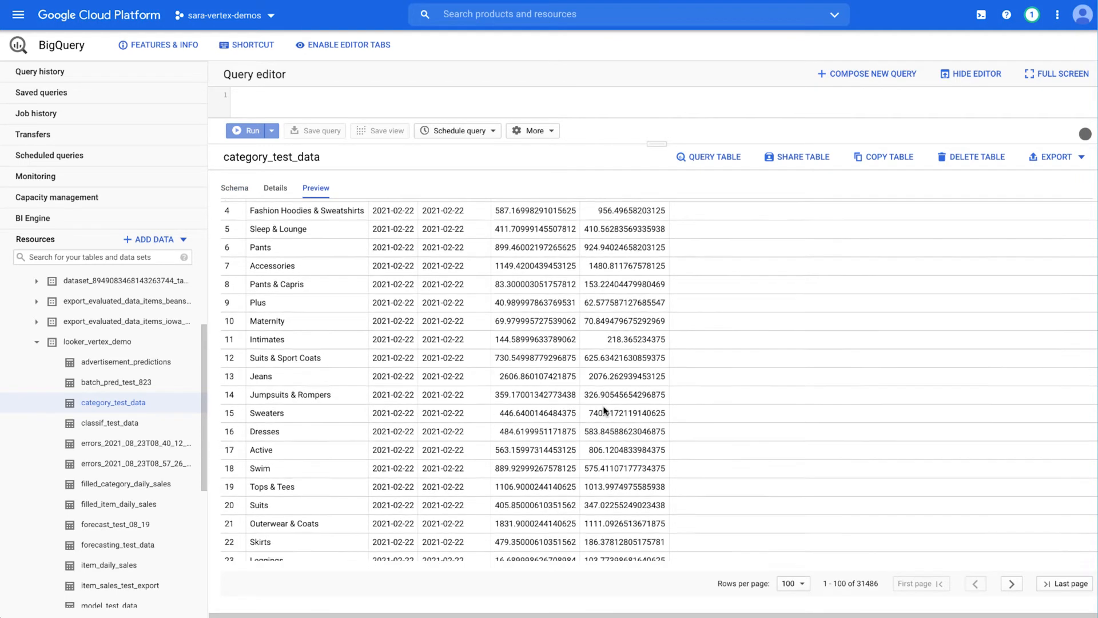
scroll(604, 408, "down", 3)
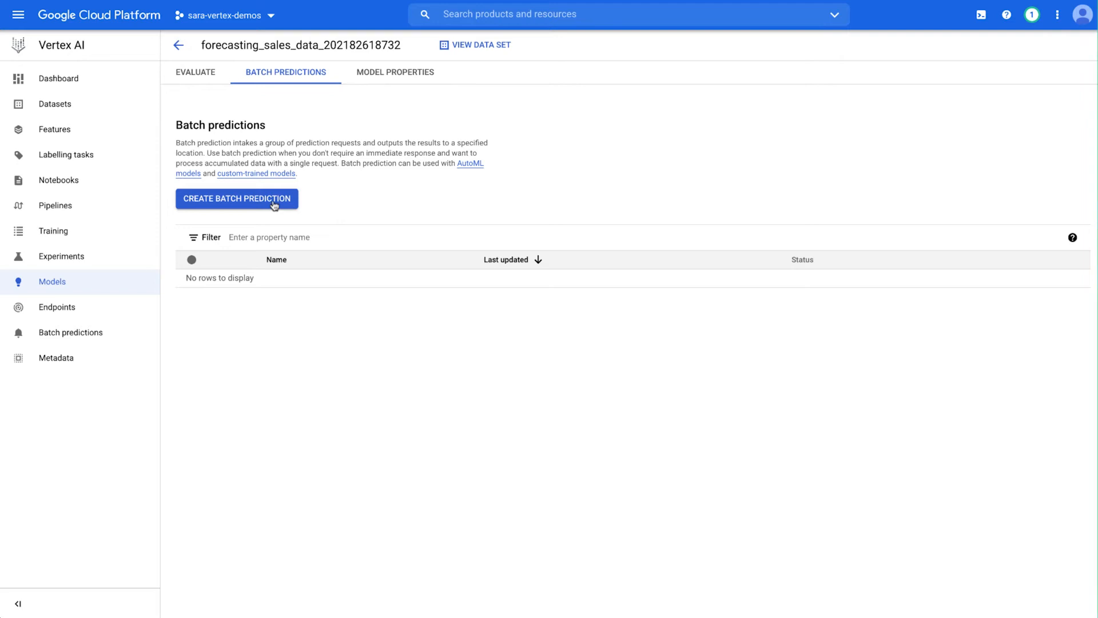
Step: Create the batch prediction forecasting_batch_pred_8_27 from sara-vertex-demos dataset looker_vertex_demo, table category_forecast_prediction, with BigQuery output to sara-vertex-demos.looker_vertex_demo
left_click(273, 204)
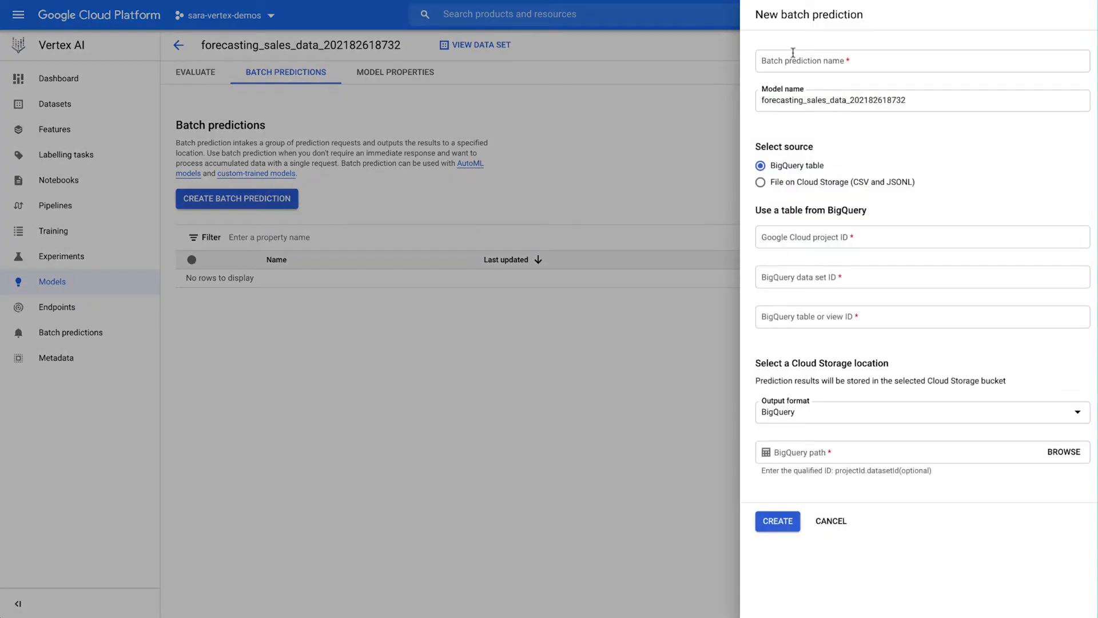
left_click(790, 61)
type("forecasting_batch_pred_8_27")
left_click(855, 237)
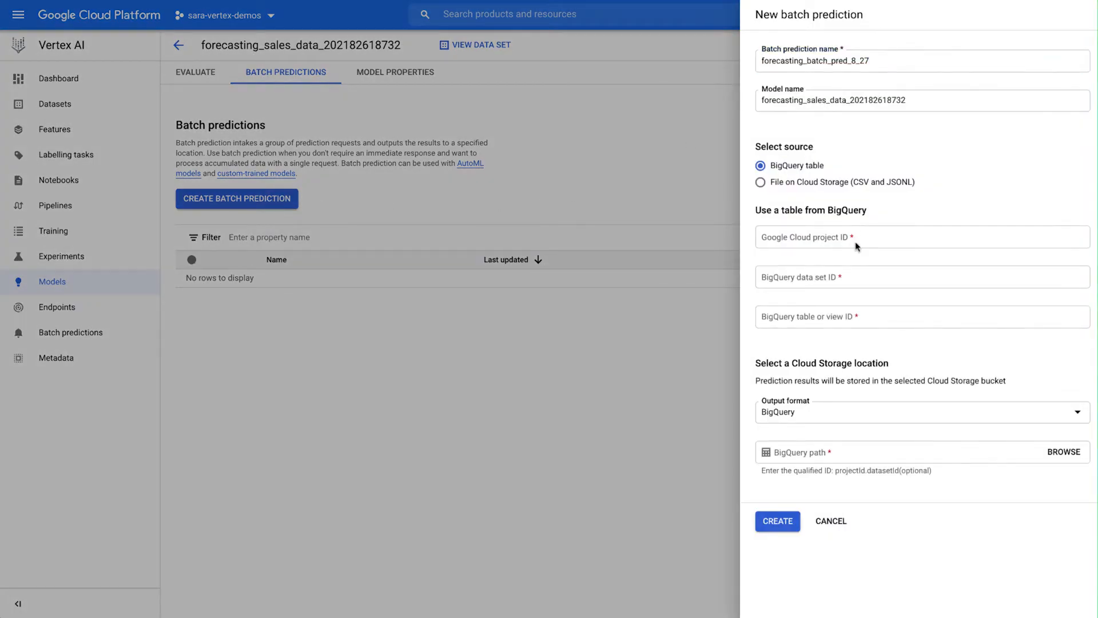
type("sara-vertex-demos")
key("Tab")
type("looker_vertex_demo")
key("Tab")
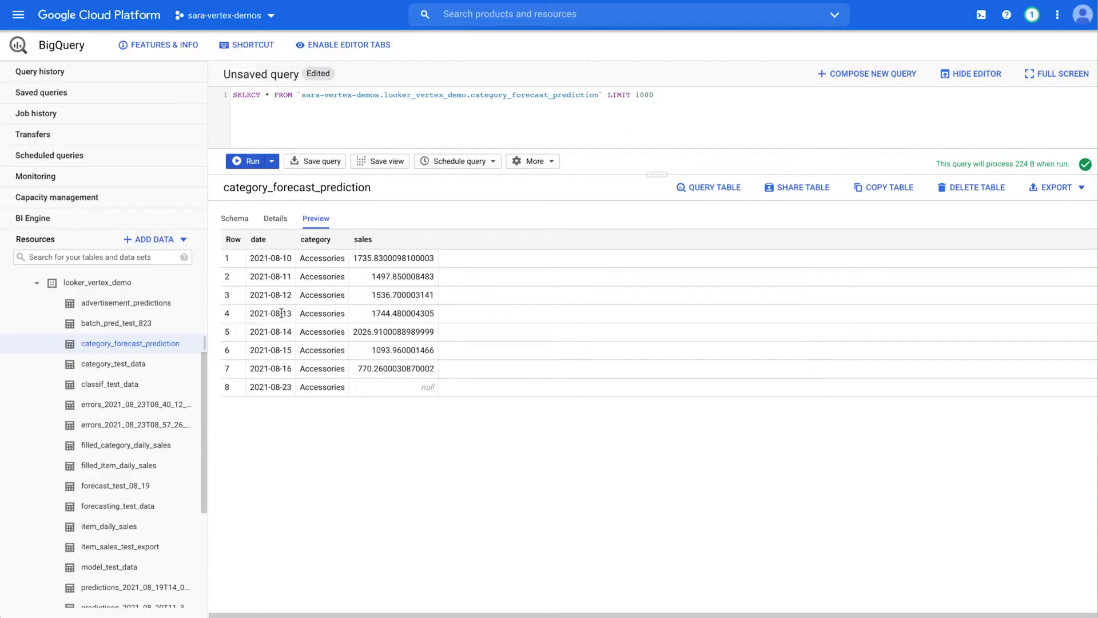
left_click_drag(292, 383, 250, 386)
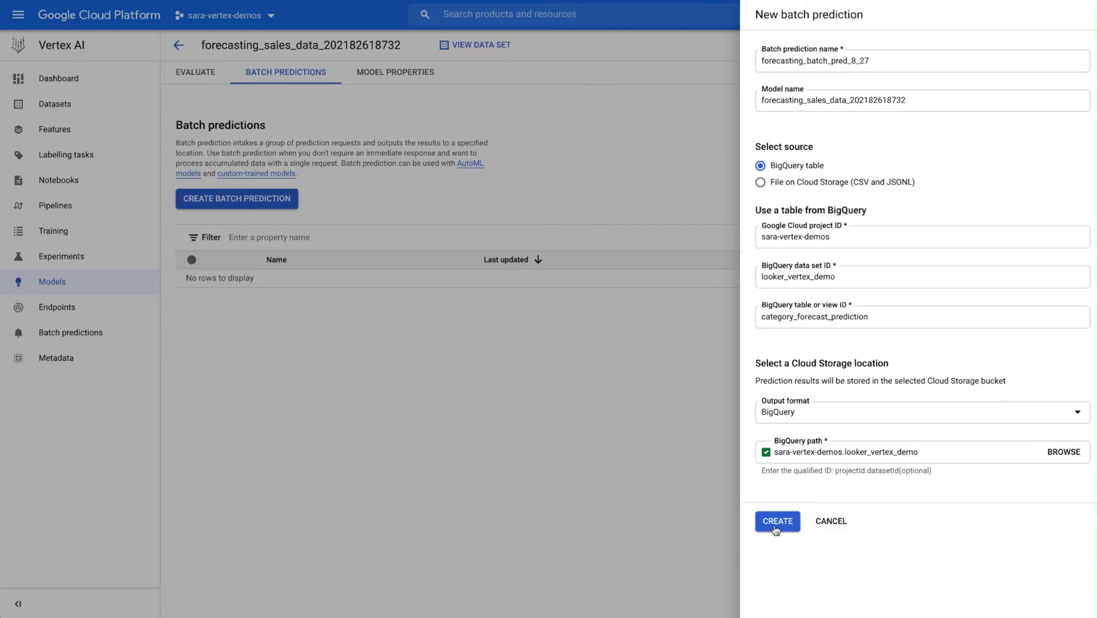
left_click(776, 529)
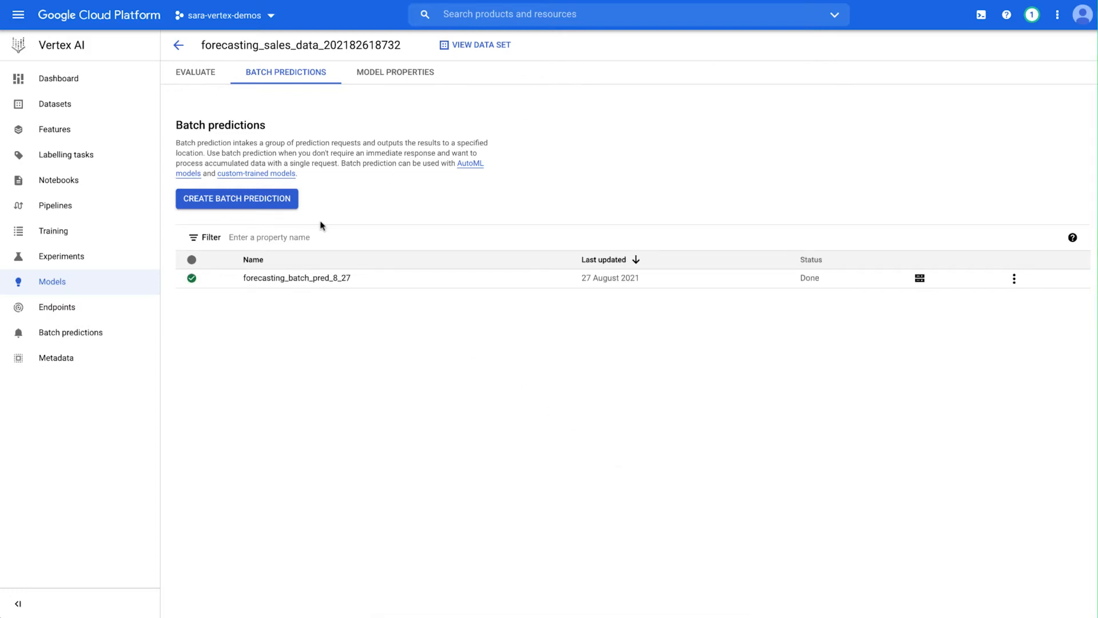
Step: Open the forecasting_batch_pred_8_27 results and preview the rows of the predictions_2021_08_27T07_23_50_125Z table in BigQuery
left_click(283, 275)
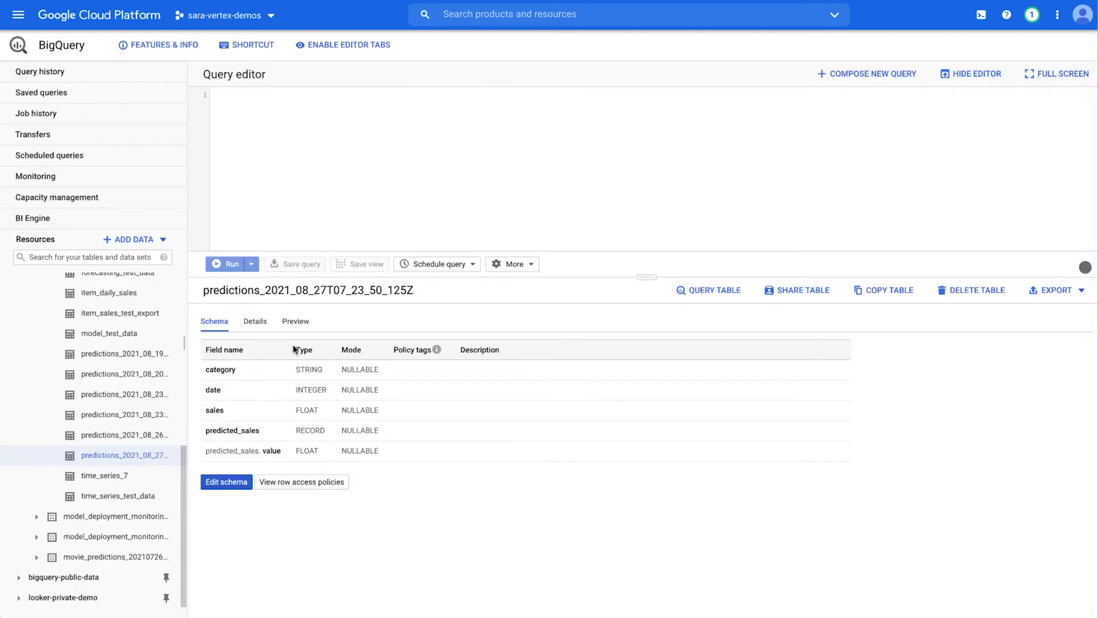
left_click(295, 322)
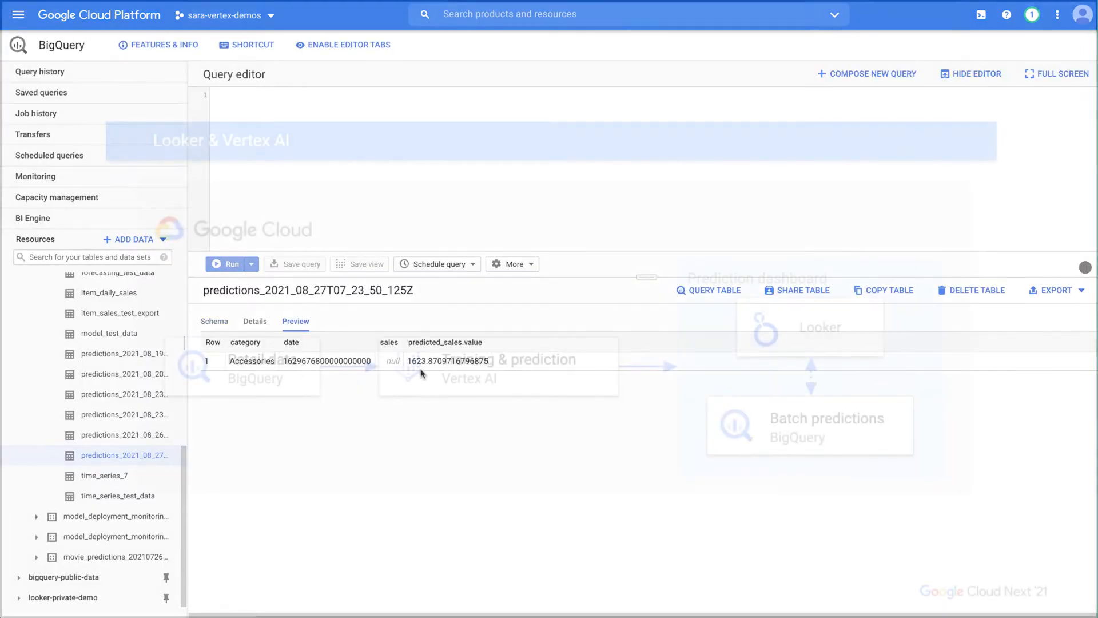